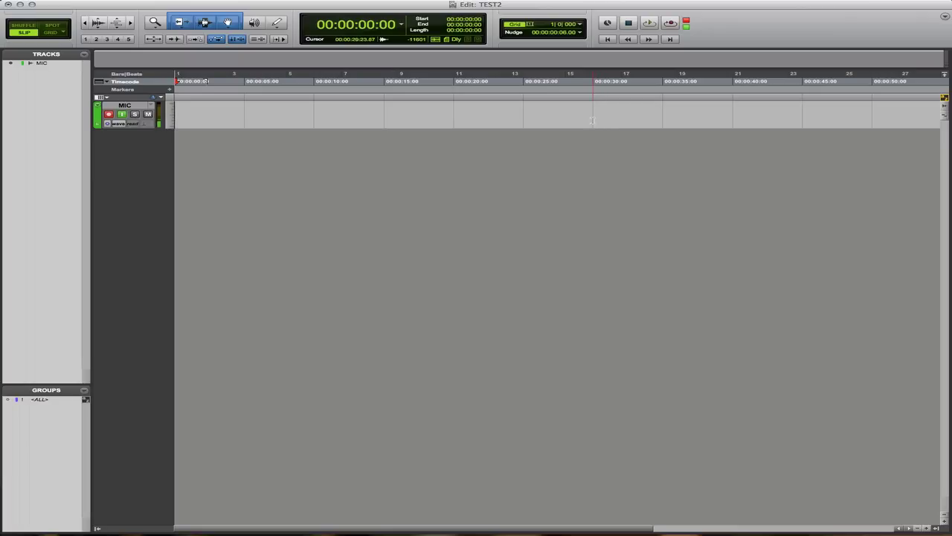
Switch to Finder, open Full Length Of Ha GAY!!!.mp4 from the ghe folder in QuickTime Player, and move the player window over the file list.
key("super+Tab")
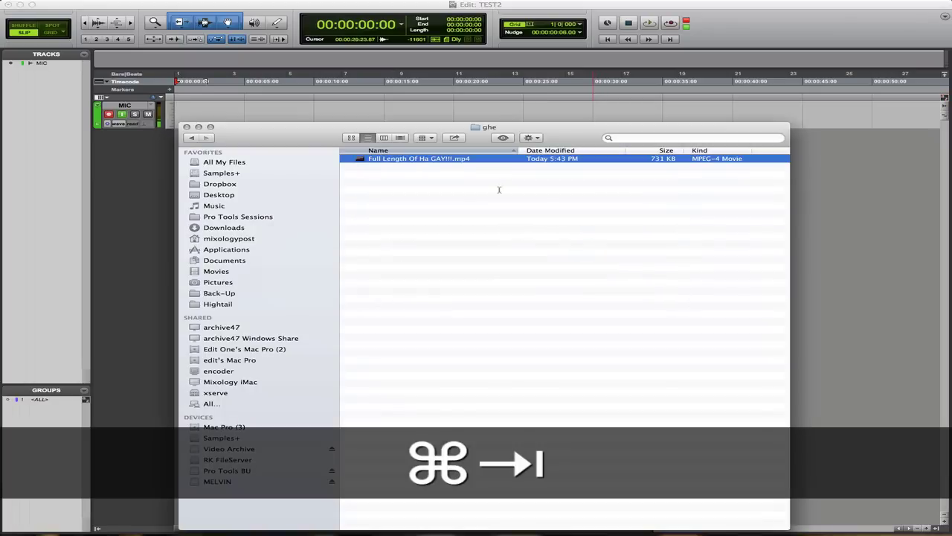
left_click(411, 229)
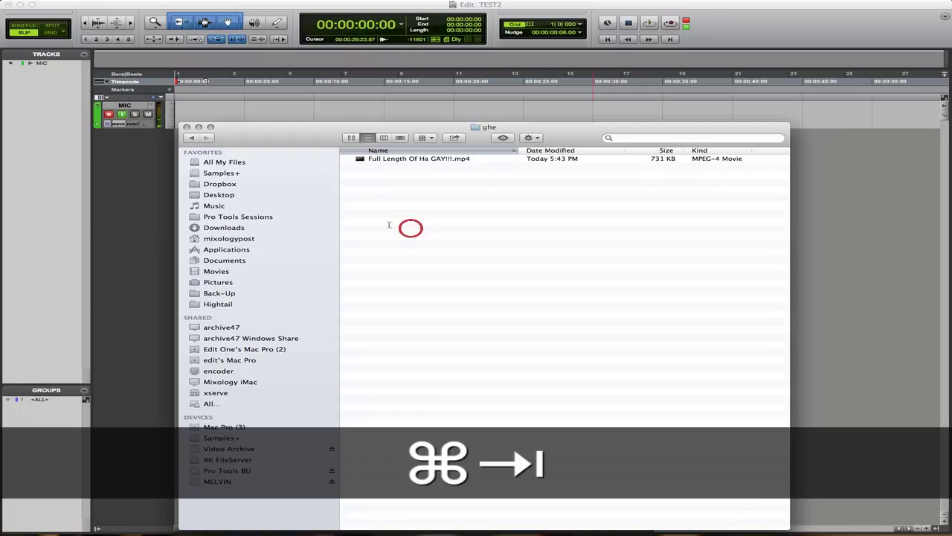
left_click_drag(563, 130, 563, 93)
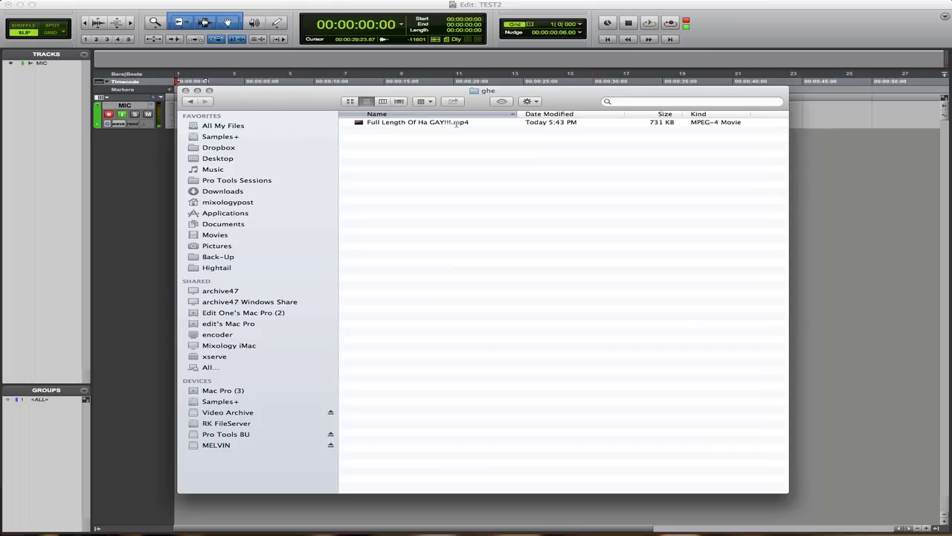
double_click(457, 124)
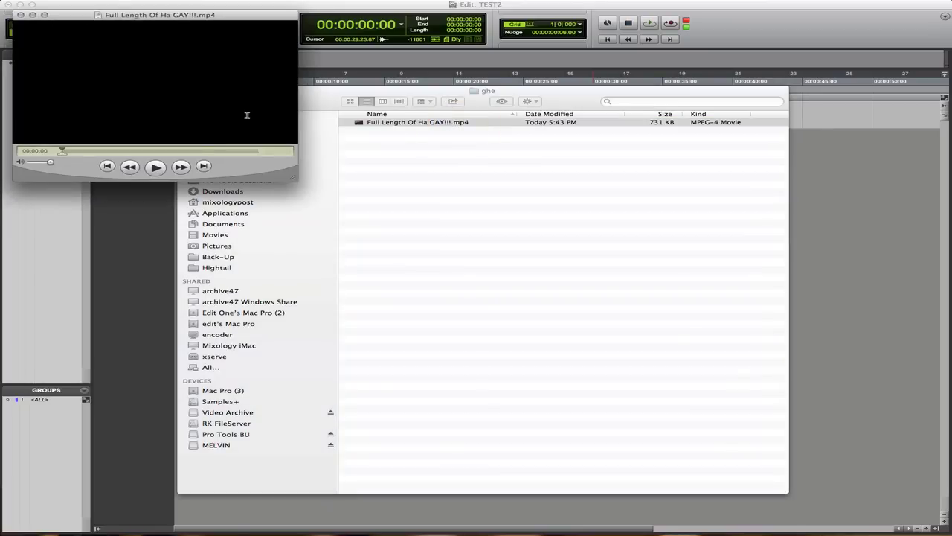
left_click_drag(196, 16, 530, 157)
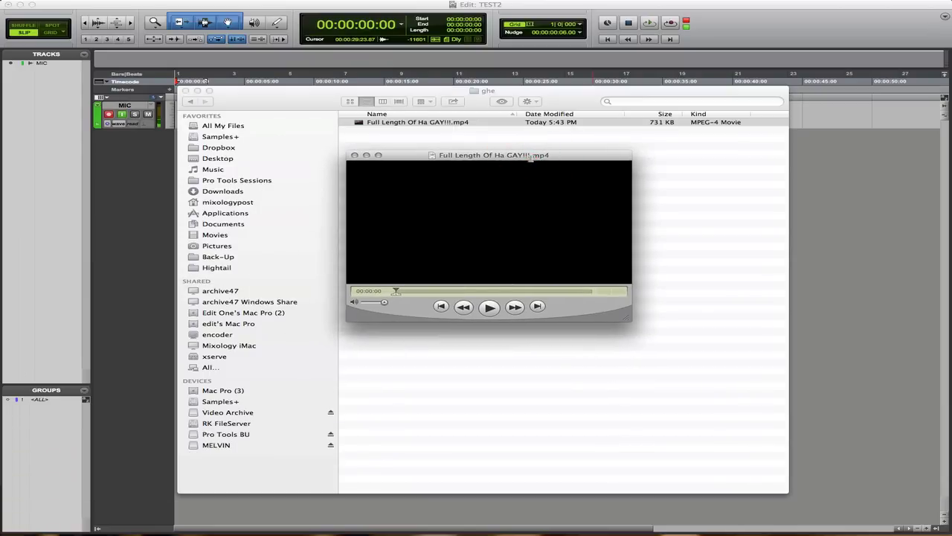
Start a QuickTime movie export and review its H.264 video compression settings at Best quality with multi-pass encoding.
key("super")
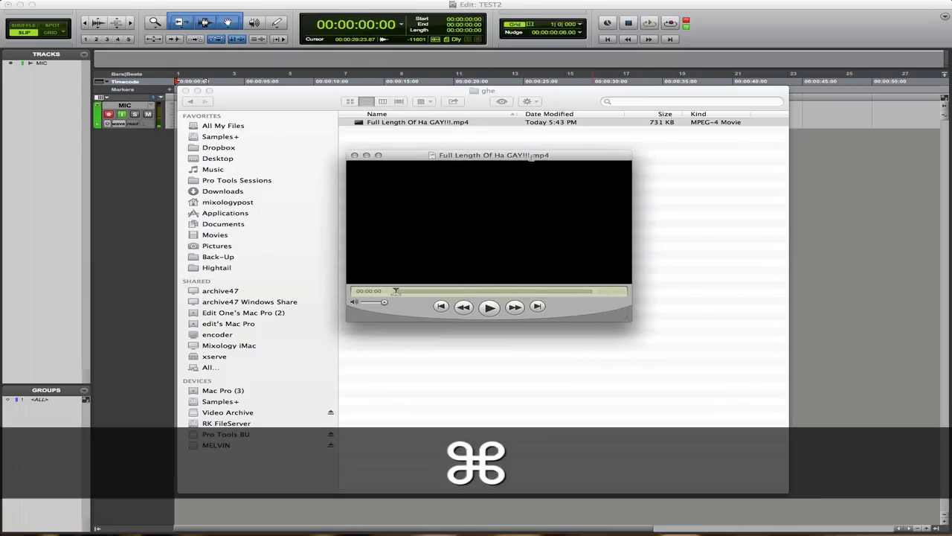
key("super+e")
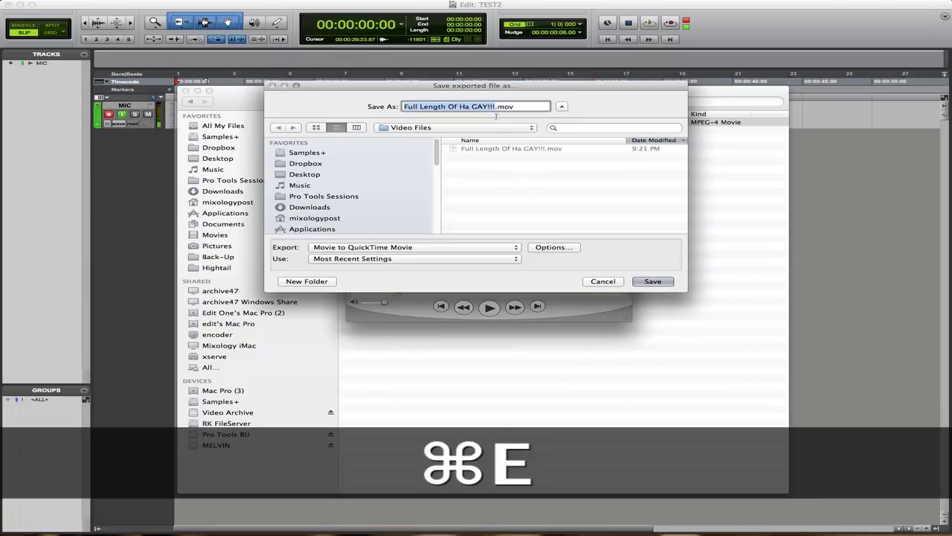
left_click(558, 248)
left_click(421, 95)
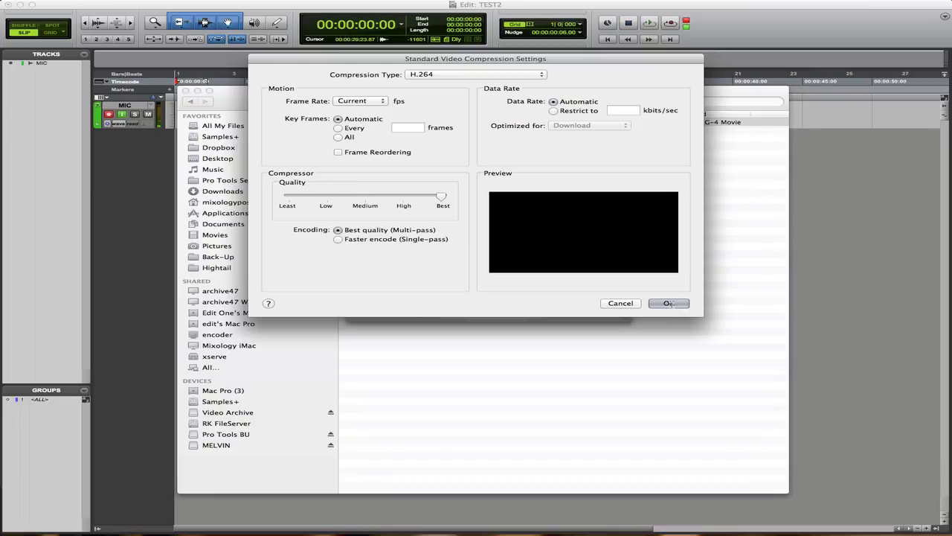
left_click(668, 303)
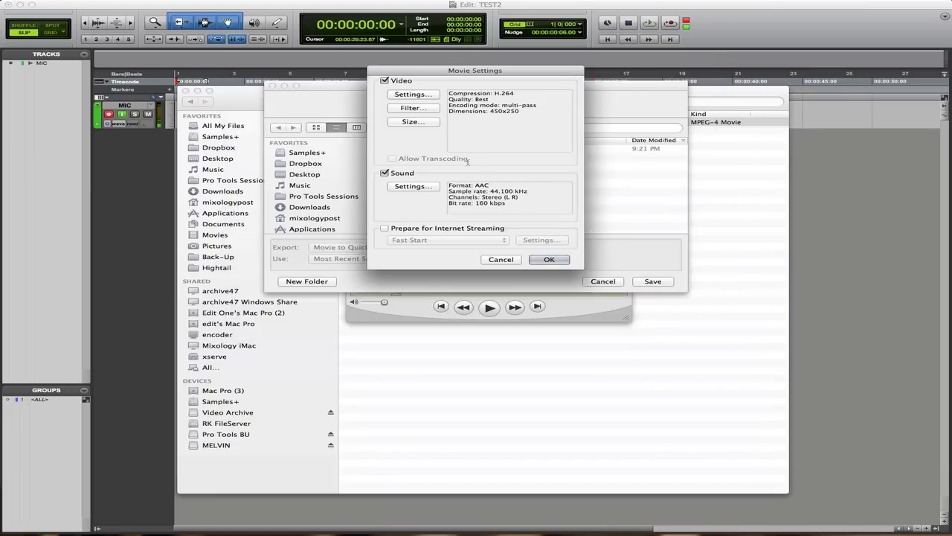
Examine the preset dimensions available for the export size, keep the custom 450 x 250 size, and accept the movie settings.
left_click(413, 122)
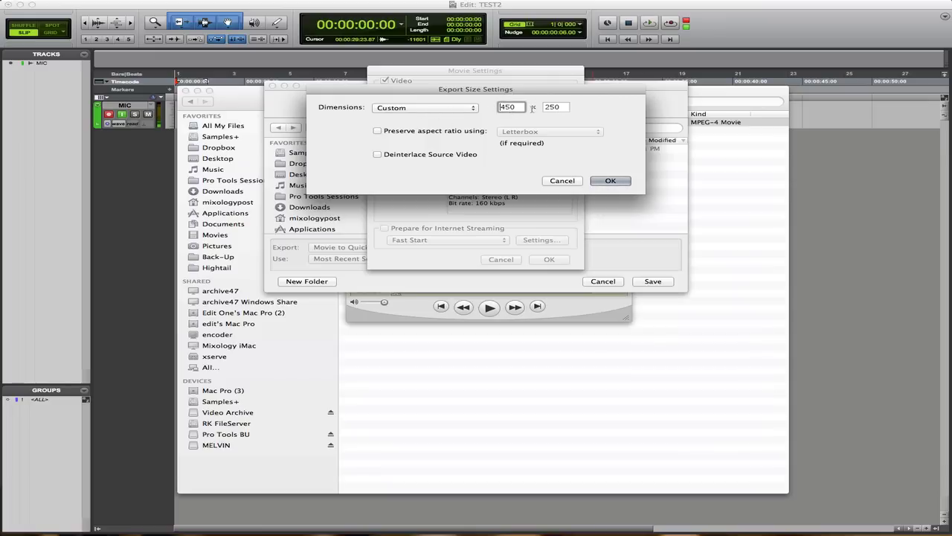
left_click(438, 106)
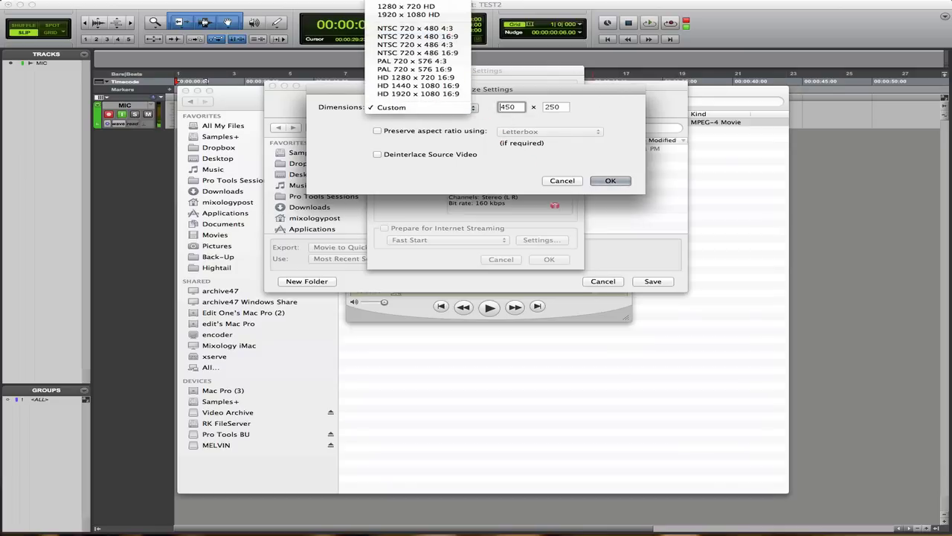
left_click(563, 186)
left_click(562, 181)
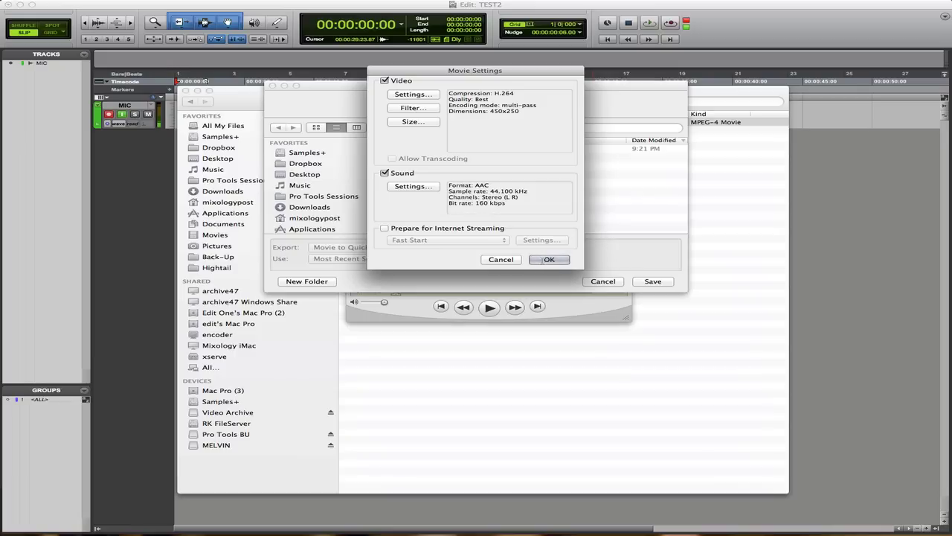
left_click(544, 259)
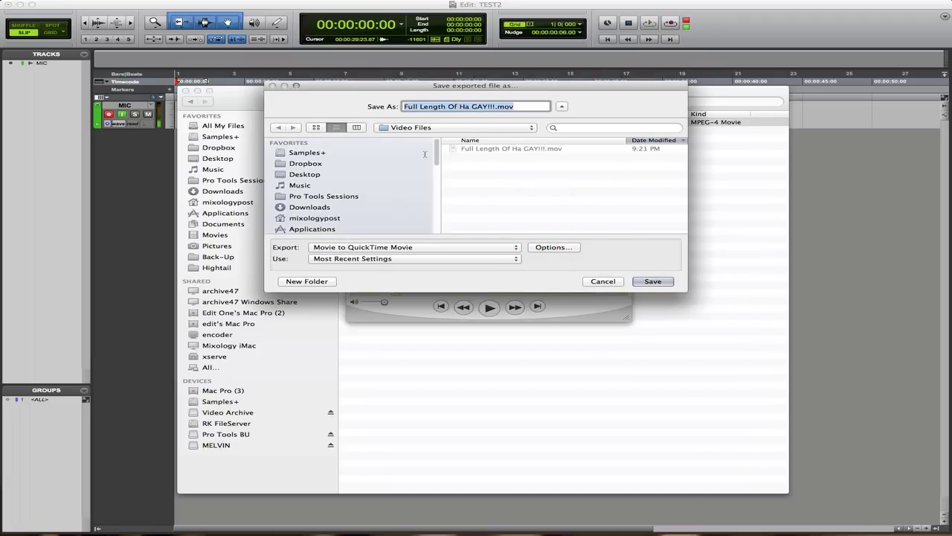
Select the TEST2 session's Video Files folder as the export destination and cancel the export.
left_click(441, 128)
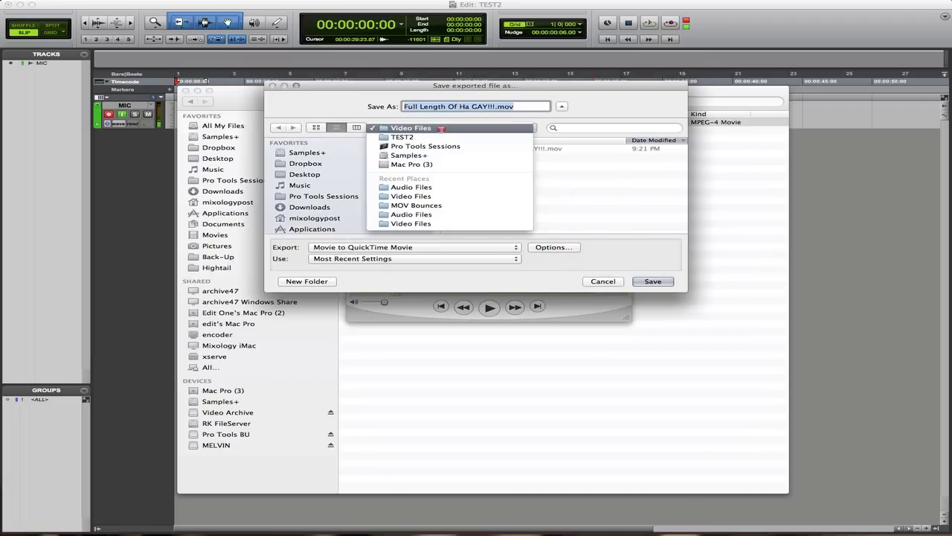
left_click(441, 138)
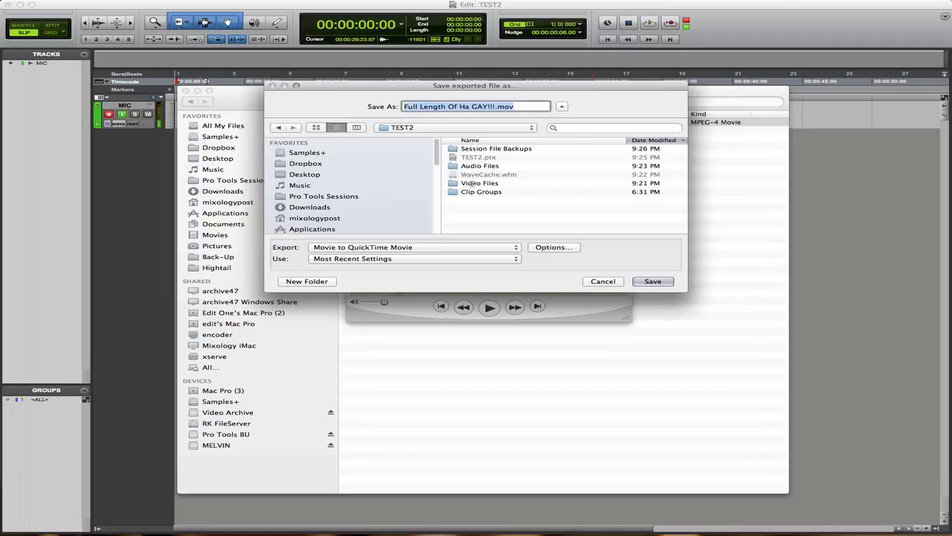
double_click(473, 183)
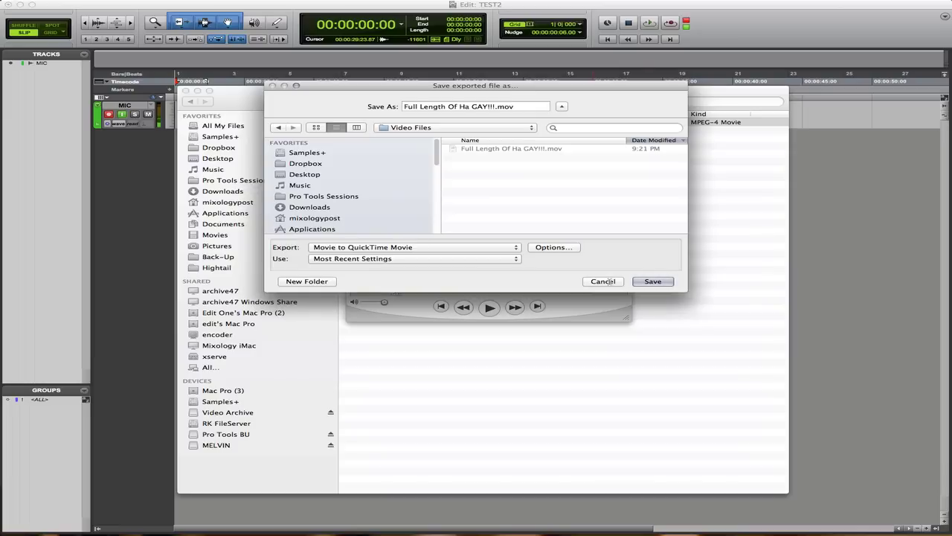
left_click(603, 282)
Switch back to Pro Tools and import Full Length Of Ha GAY!!!.mov from Video Files to a new track at Session Start, including its audio.
left_click(831, 144)
left_click(414, 112)
key("Return")
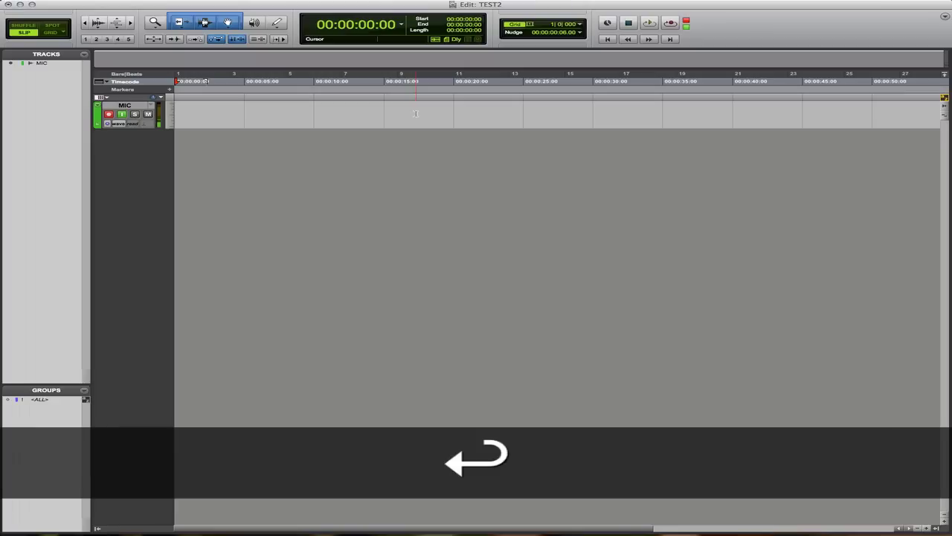
key("super+alt+shift+i")
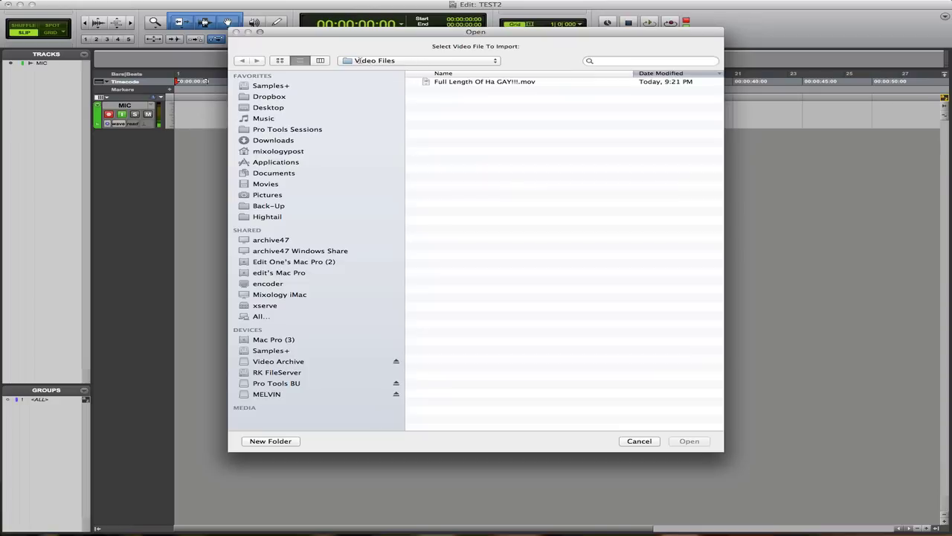
double_click(498, 82)
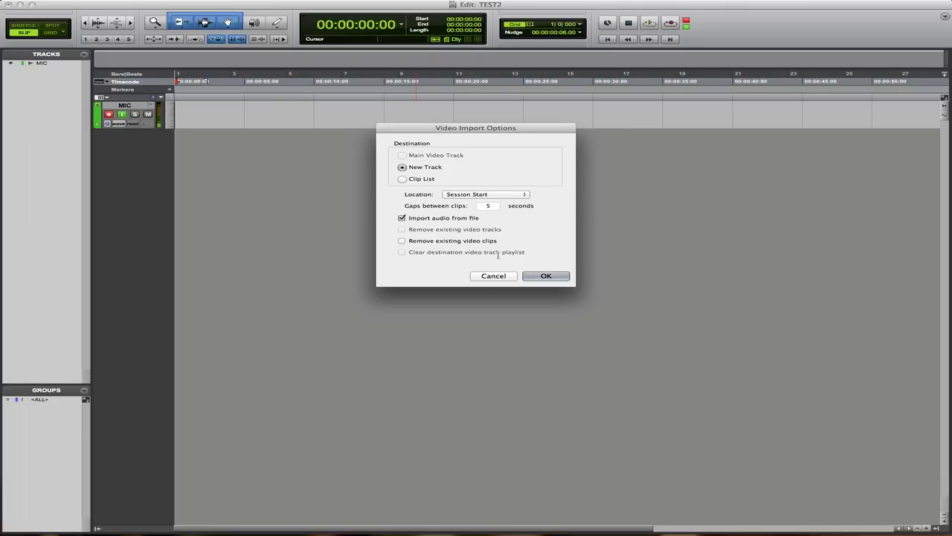
left_click(539, 275)
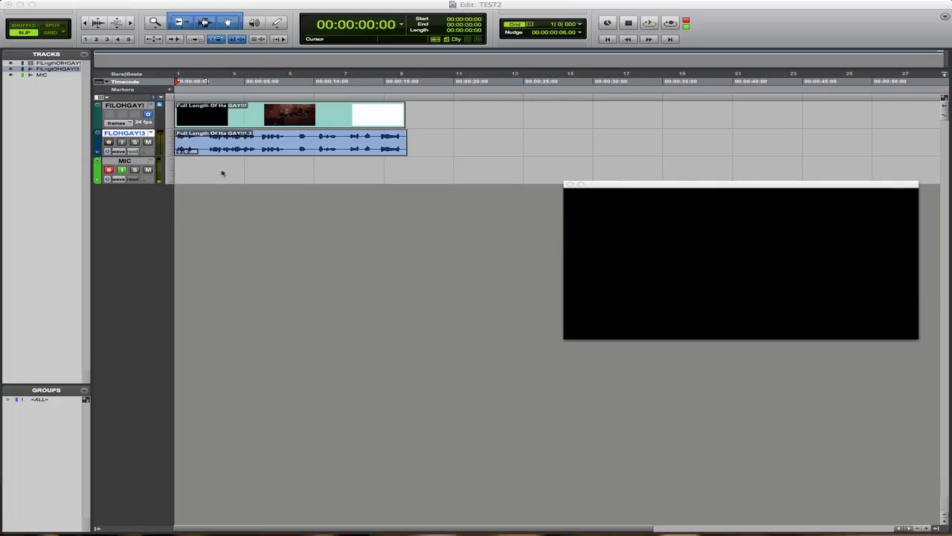
Place the playhead at 00:00:04:09 in the video clip and increase the video track's height.
left_click(236, 111)
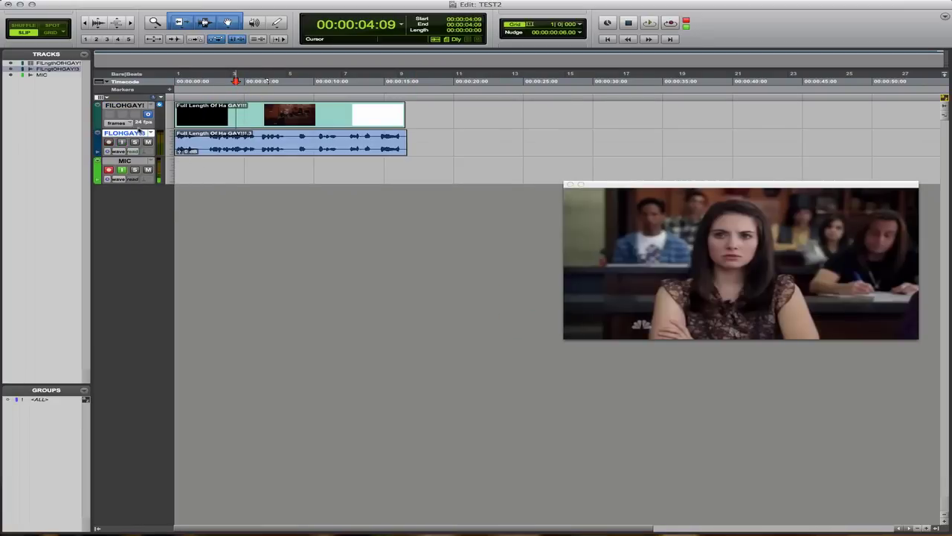
left_click_drag(142, 129, 141, 156)
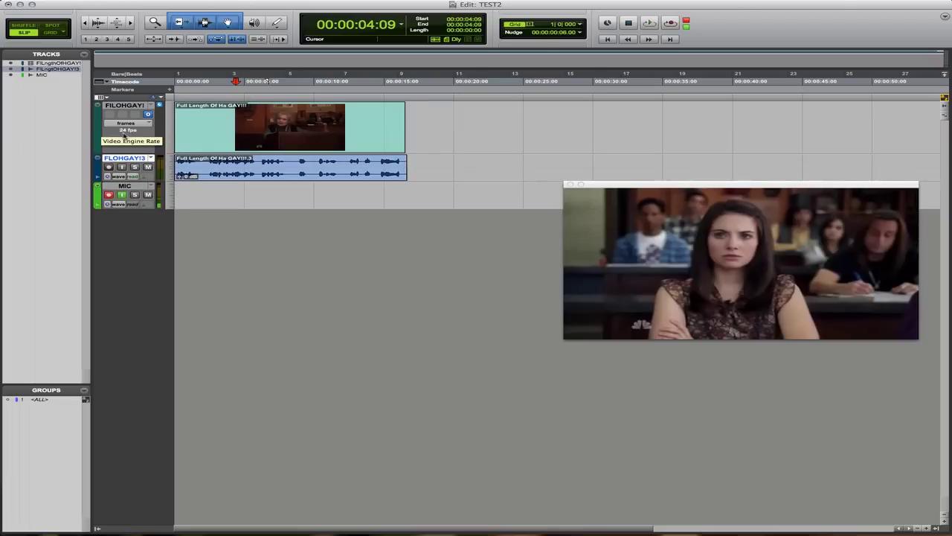
Open the Session Setup window to check the session's timecode rate against the video engine rate.
key("super")
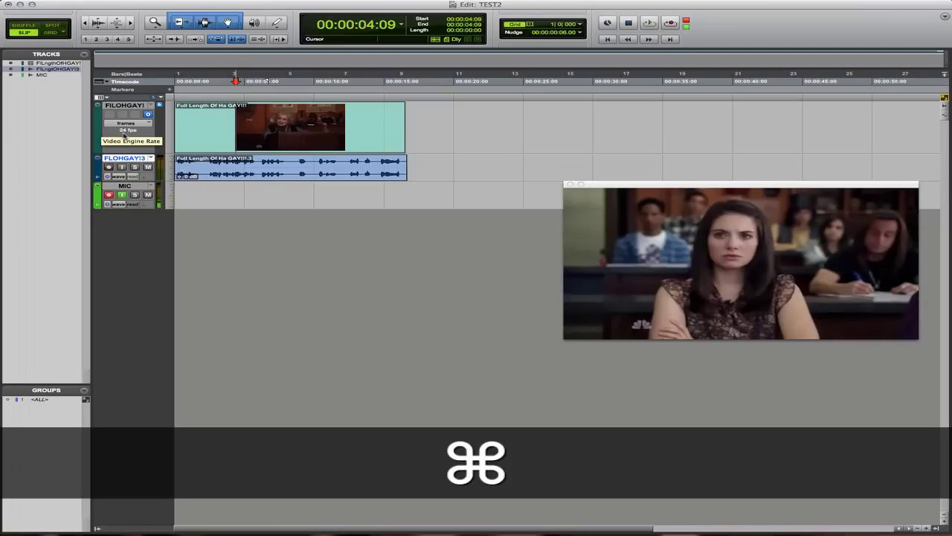
key("super+2")
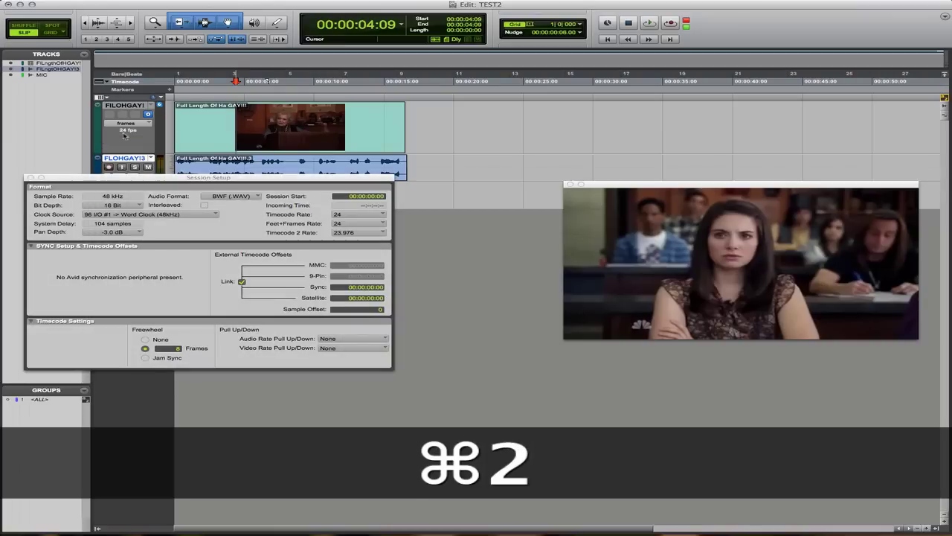
key("super+2")
left_click(369, 1)
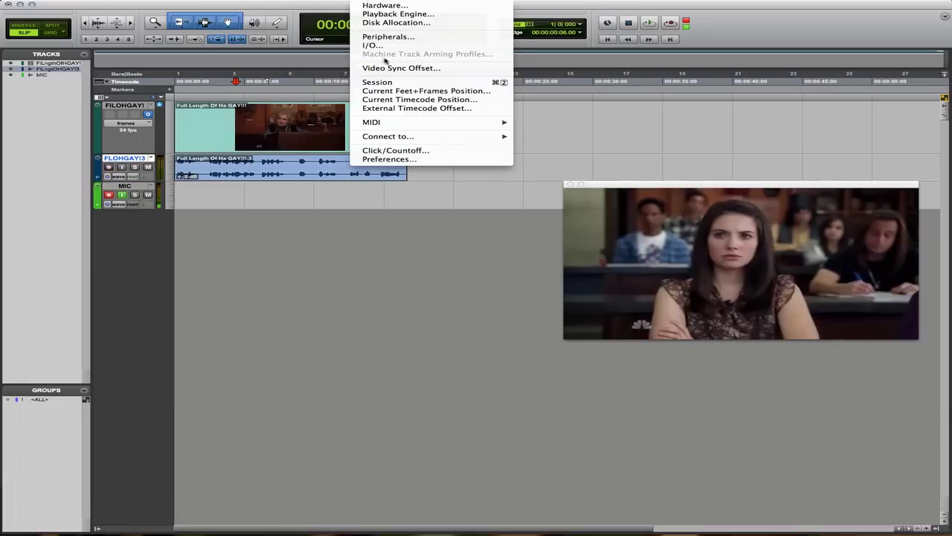
left_click(385, 82)
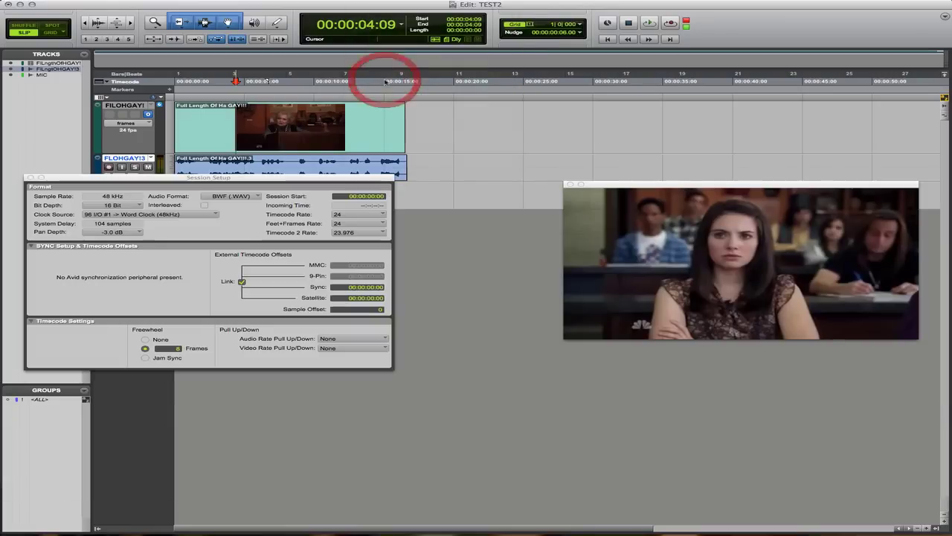
Try a session timecode rate of 29.97 FPS Drop, restore it to 24 FPS, and close the Session Setup window.
left_click(351, 216)
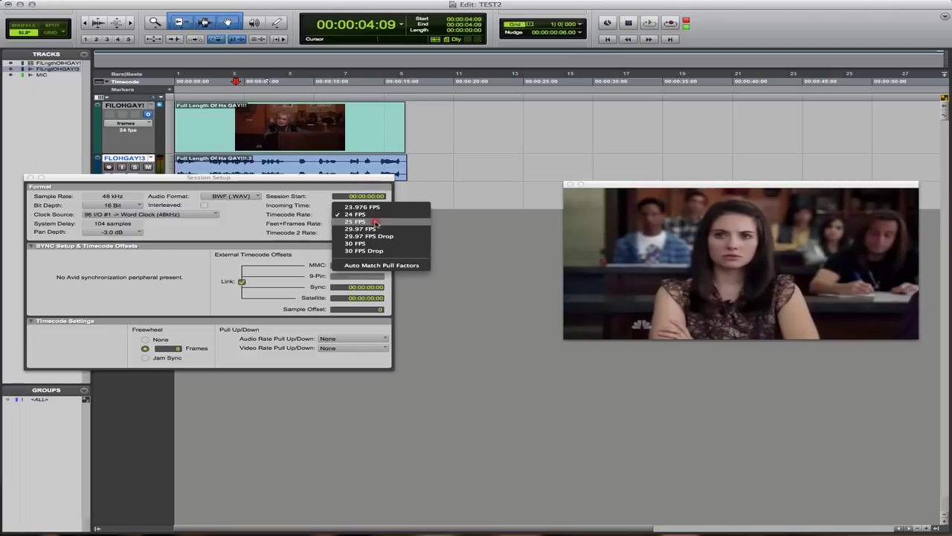
left_click(368, 236)
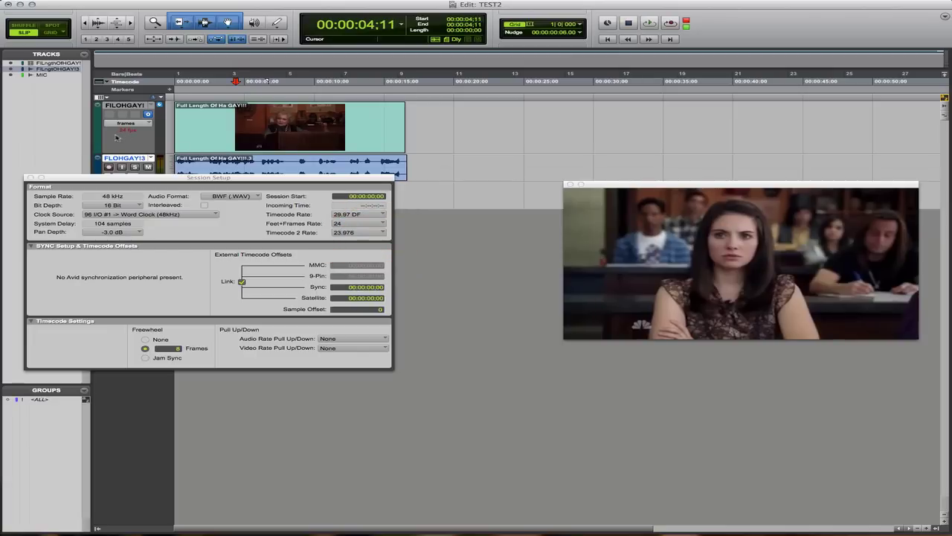
left_click(354, 216)
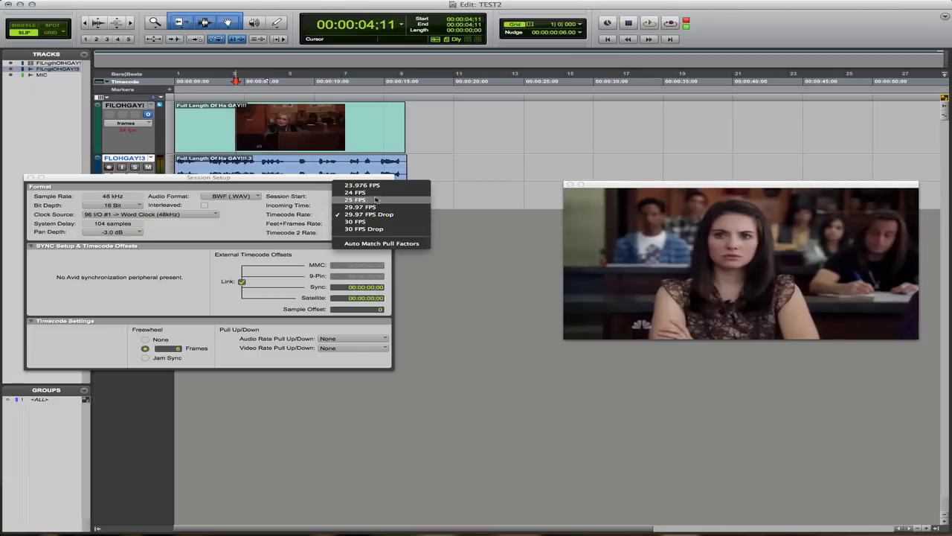
left_click(380, 196)
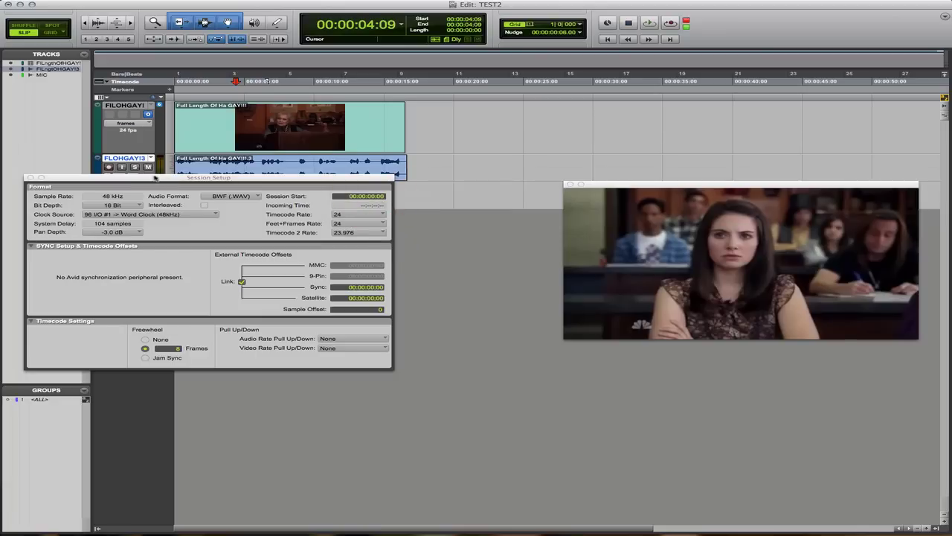
left_click(30, 179)
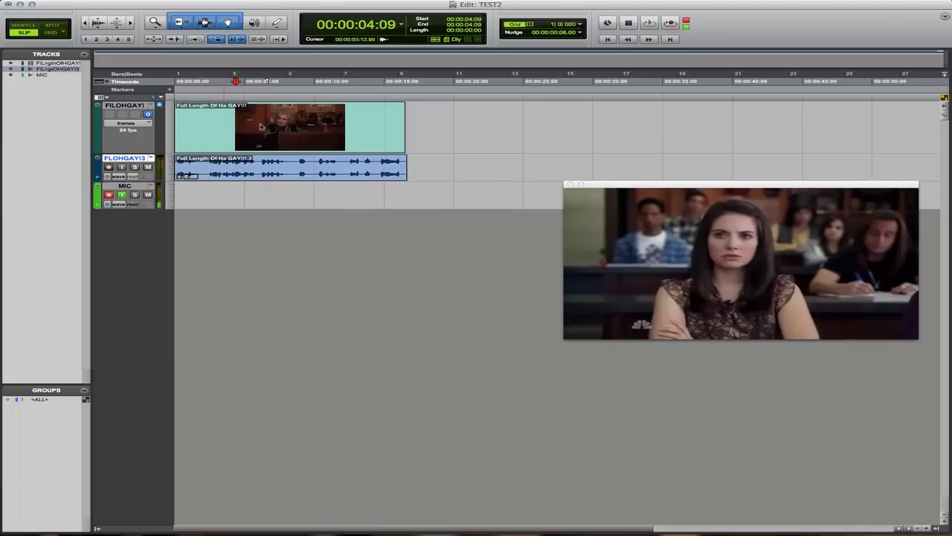
Place the playhead at 00:00:06:09 and set the video track's view to blocks.
left_click(264, 127)
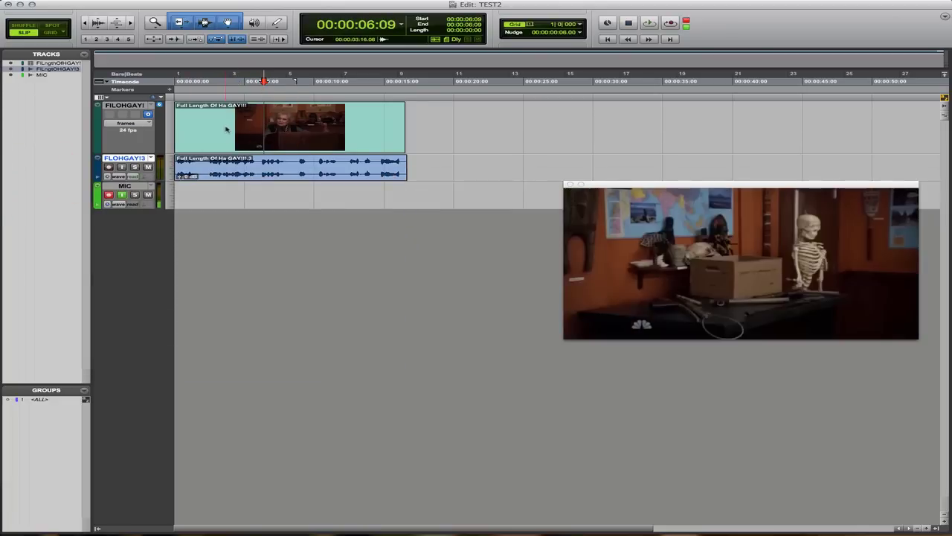
left_click(142, 124)
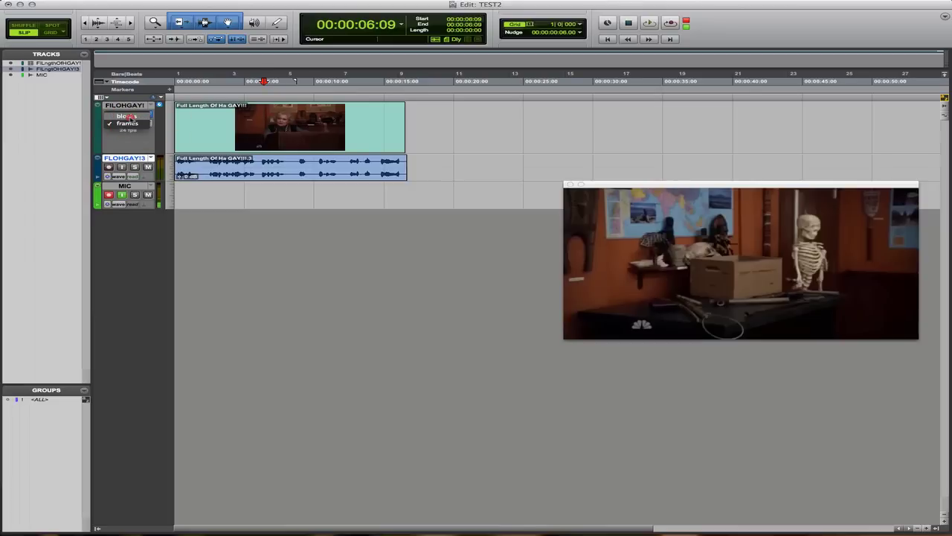
left_click(126, 116)
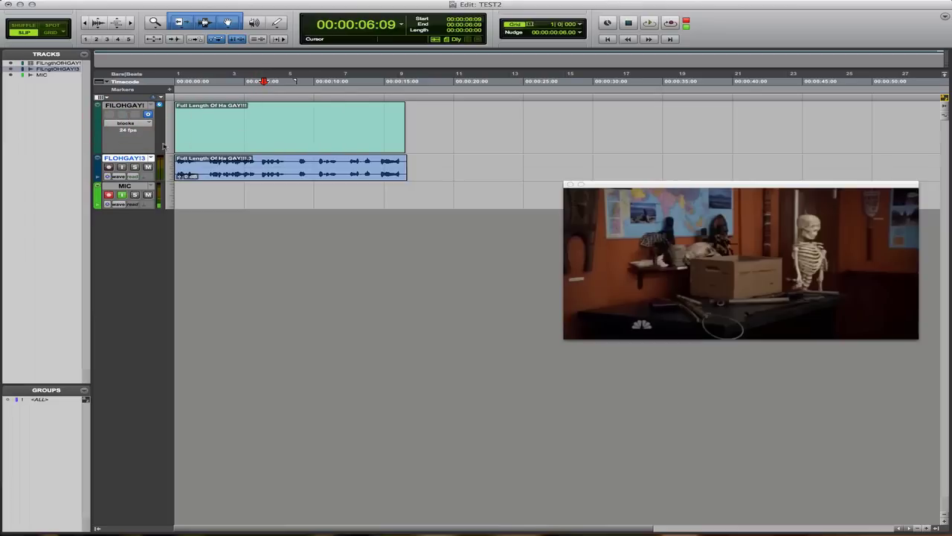
Switch the video track's view to frames to examine the clip's thumbnails at a closer timeline scale.
mouse_move(146, 146)
left_mouse_down()
mouse_move(164, 114)
mouse_move(157, 152)
left_mouse_up()
left_click(124, 122)
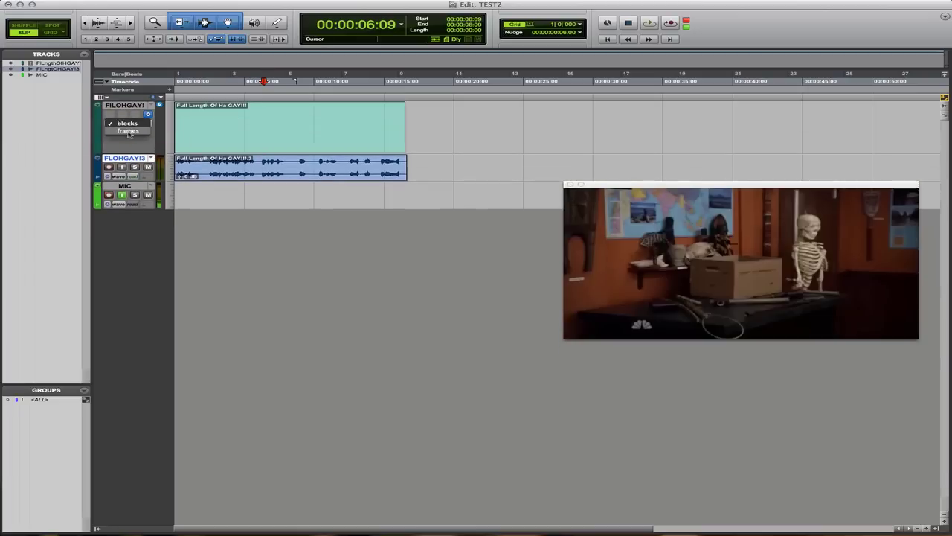
left_click(127, 130)
key("t")
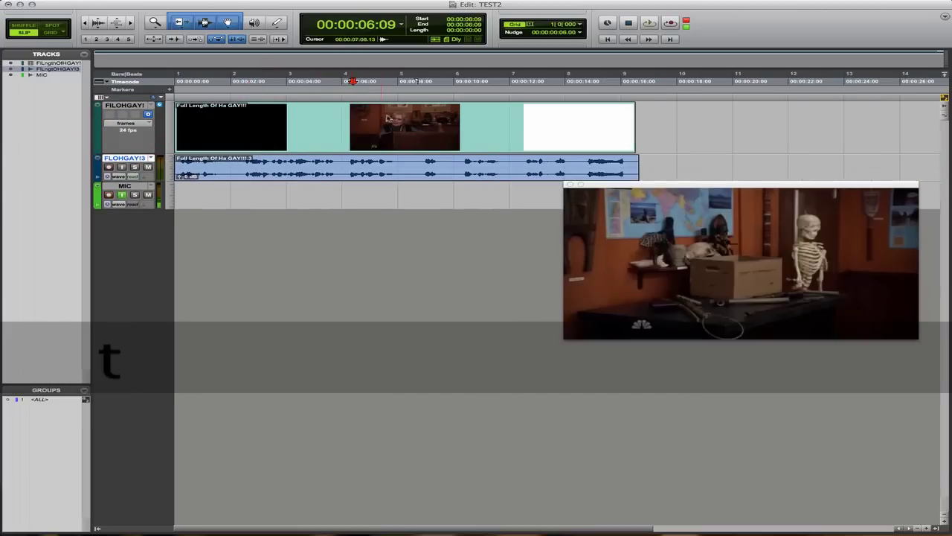
key("r")
key("t")
key("t")
key("r")
Set the video track's view back to blocks and reduce the track's height.
left_click(127, 123)
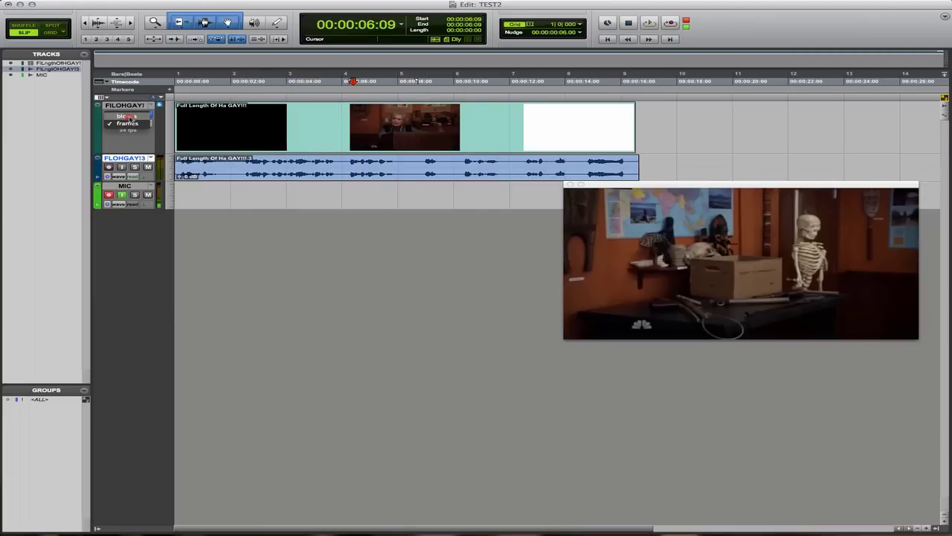
left_click(127, 117)
left_click_drag(134, 154, 155, 119)
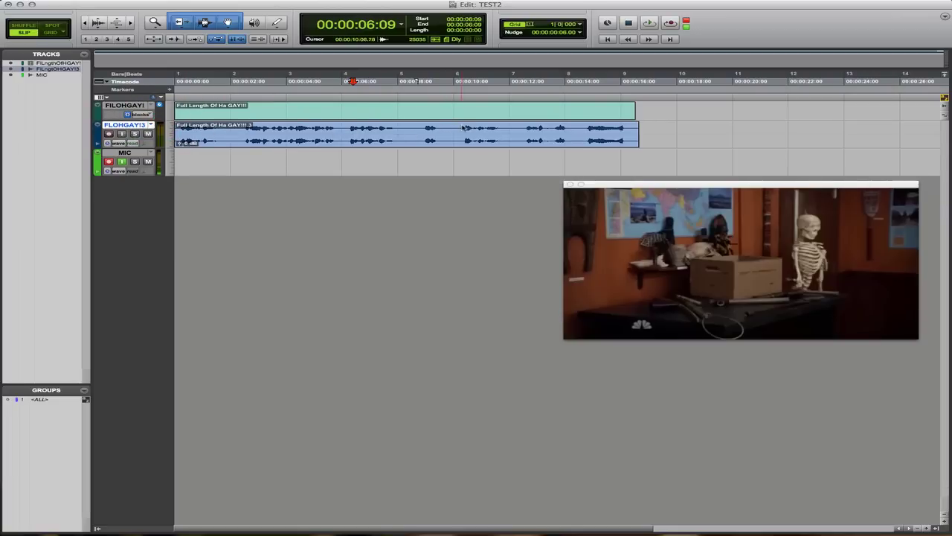
Play the session from the start and again from 00:00:10:21 to review the dialogue against the picture.
key("Return")
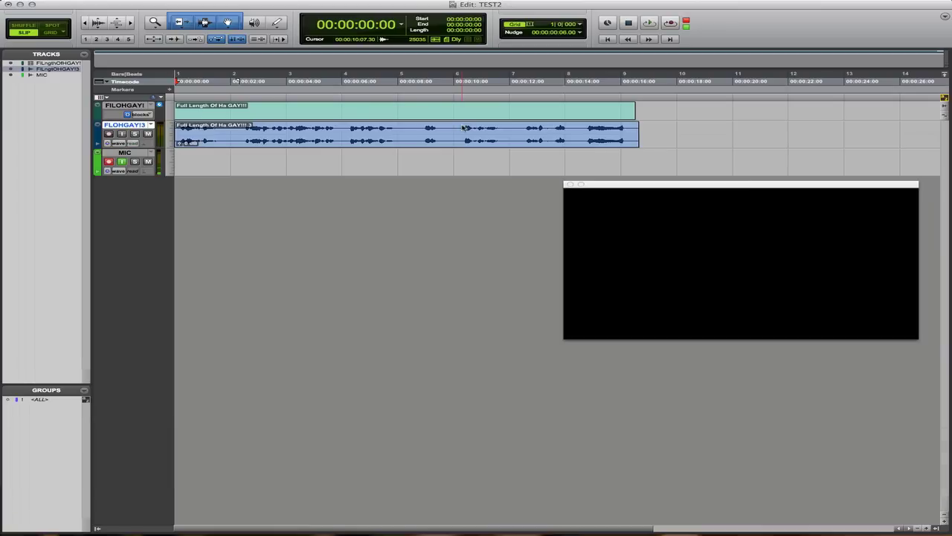
key("space")
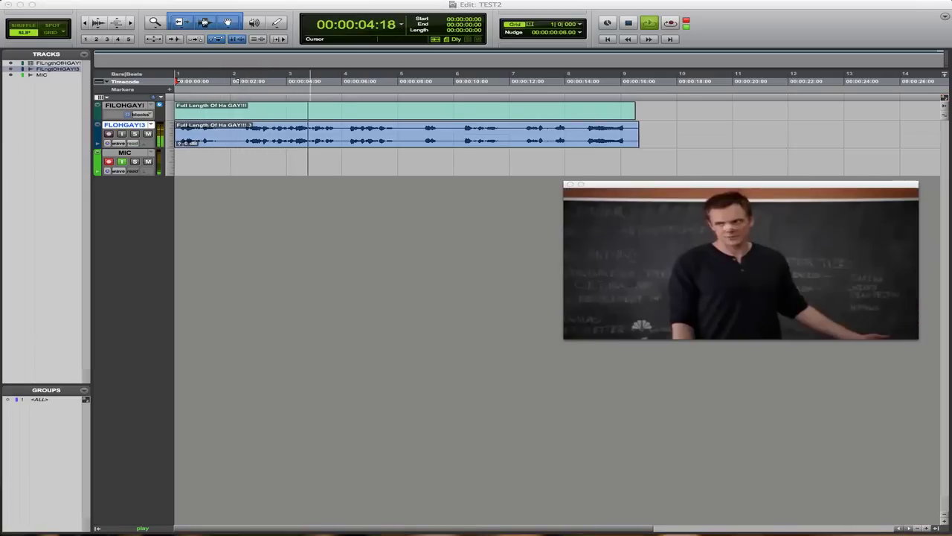
left_click(479, 157)
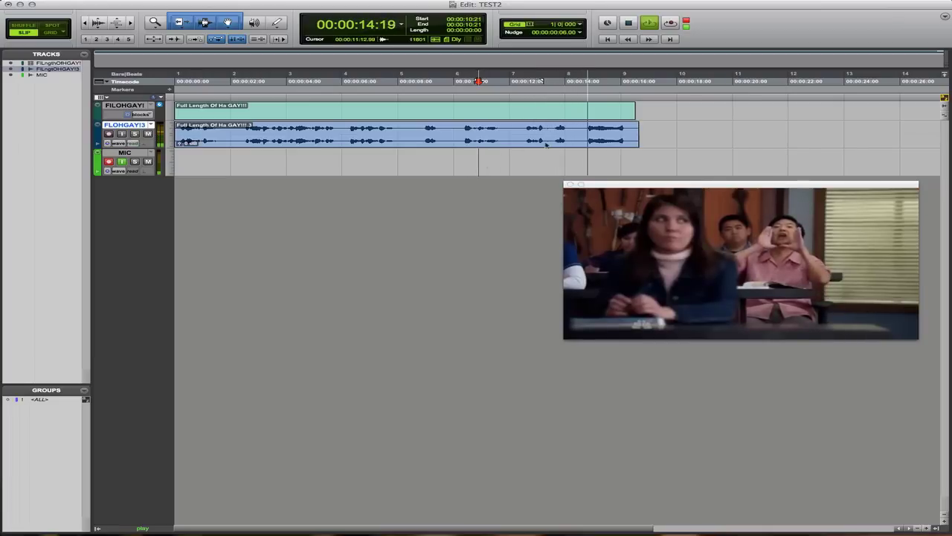
key("space")
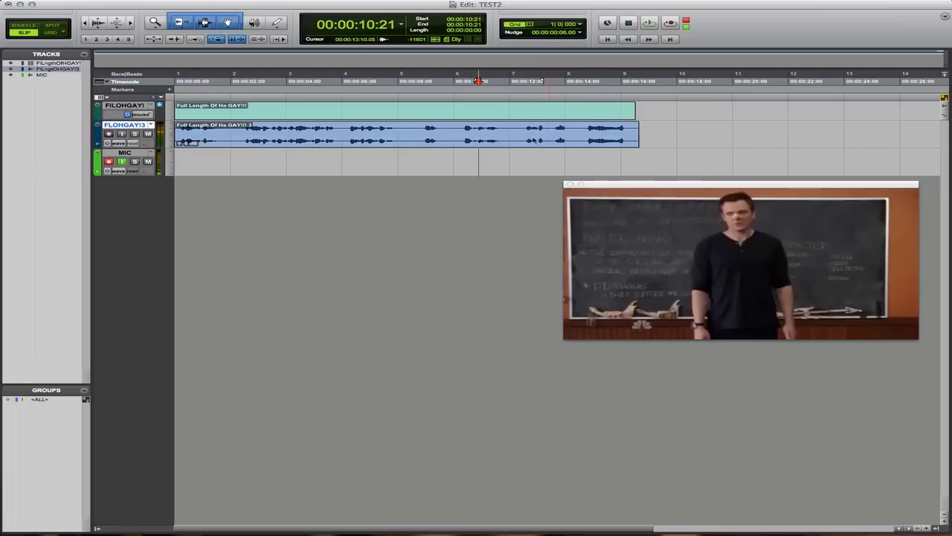
Play from 00:00:13:12 to locate the line and split the imported audio clip at 00:00:13:10.
left_click(552, 157)
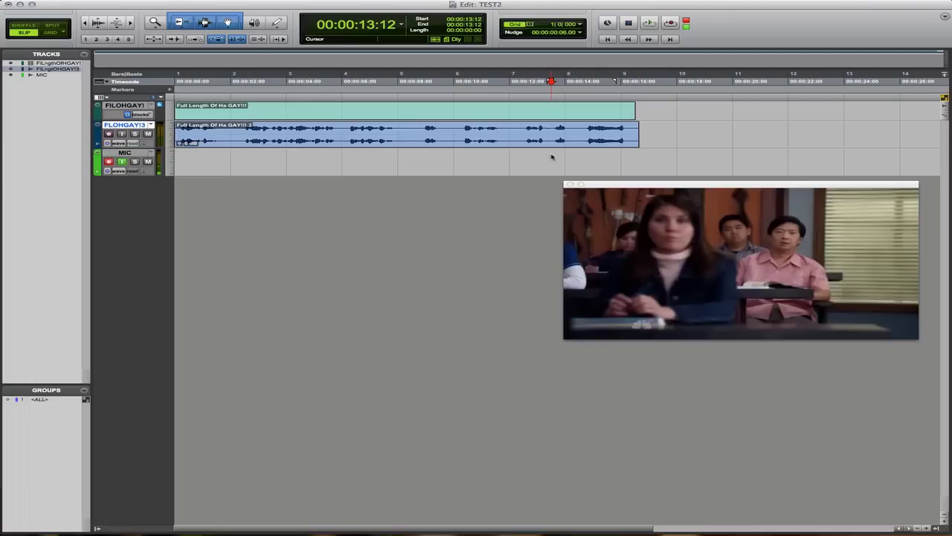
key("space")
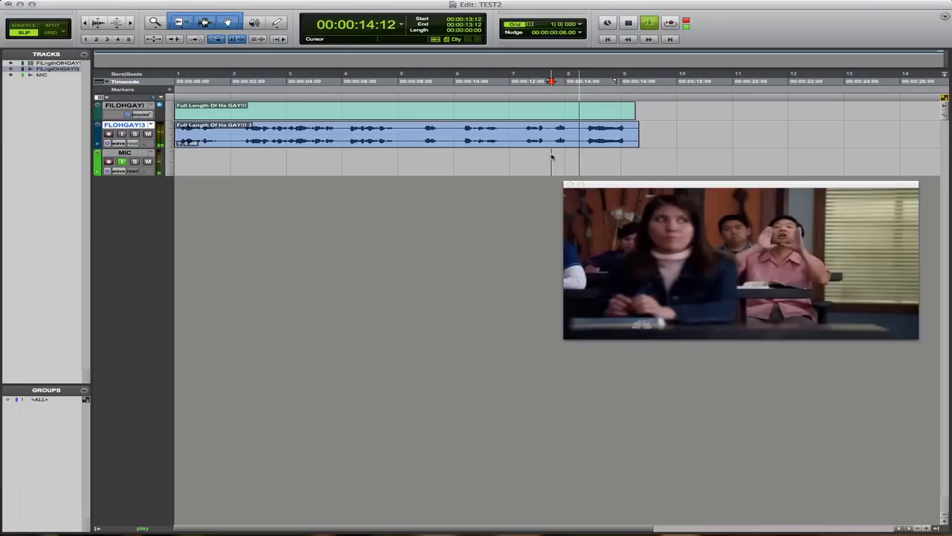
key("space")
left_click(549, 130)
key("b")
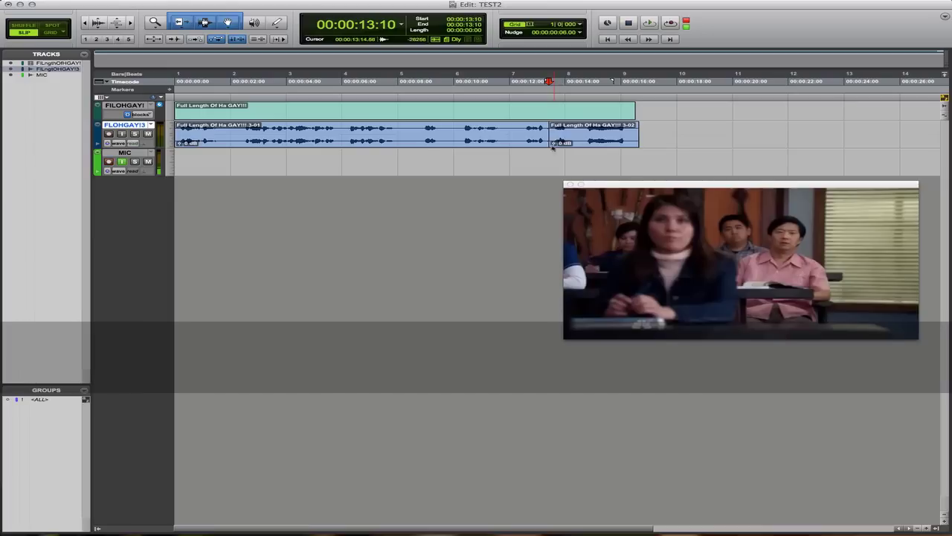
Save the session with the playhead at 00:00:12:06 and move the video window down, away from the tracks.
left_click(519, 160)
key("super+s")
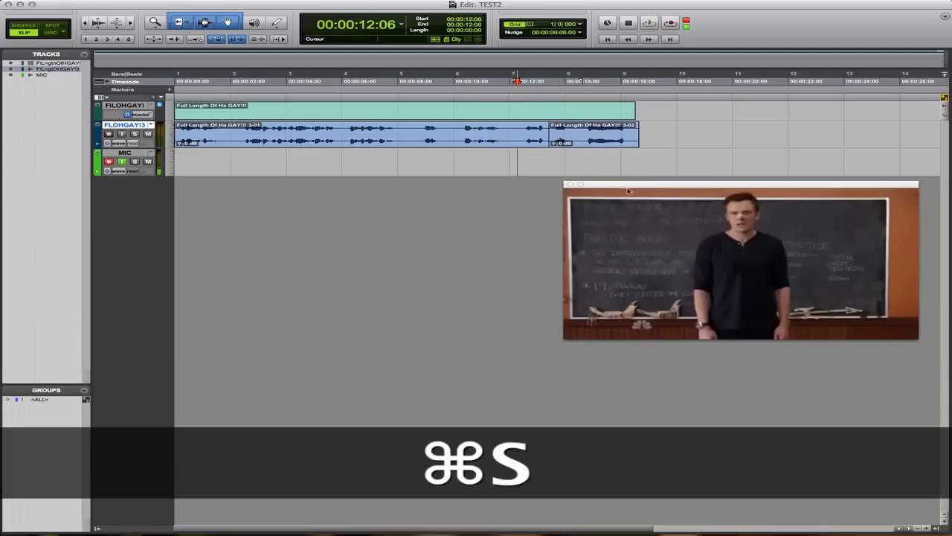
left_click_drag(631, 185, 621, 236)
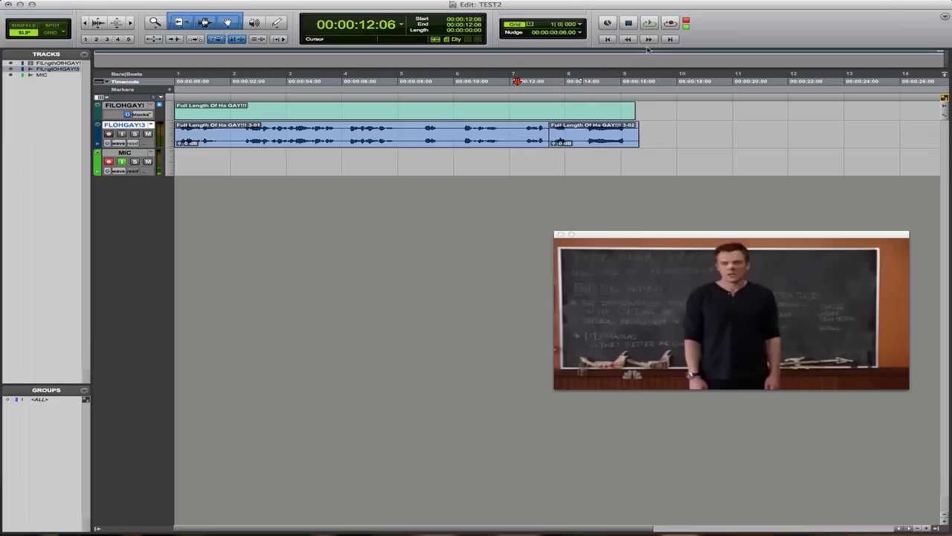
Check the Loop Record option and the preference for automatically creating new playlists when loop recording.
left_click(328, 0)
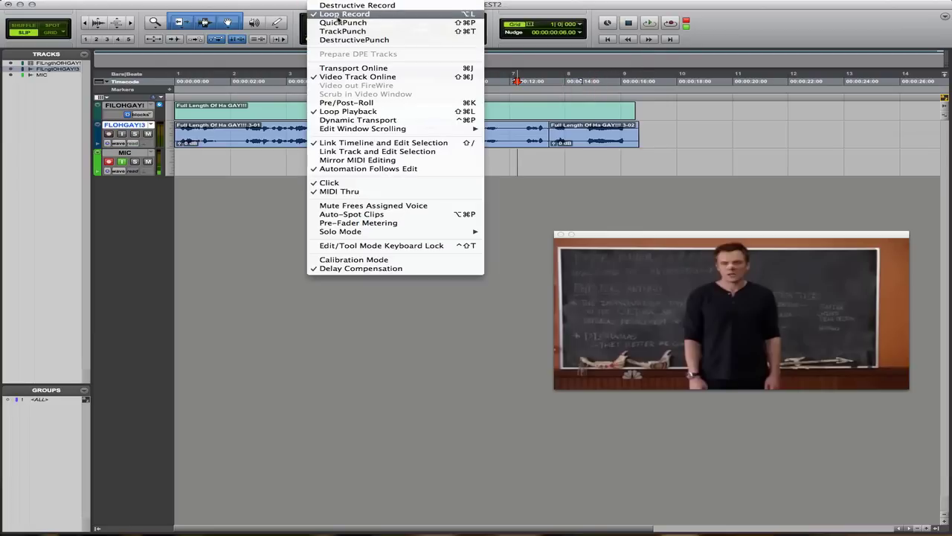
left_click(368, 15)
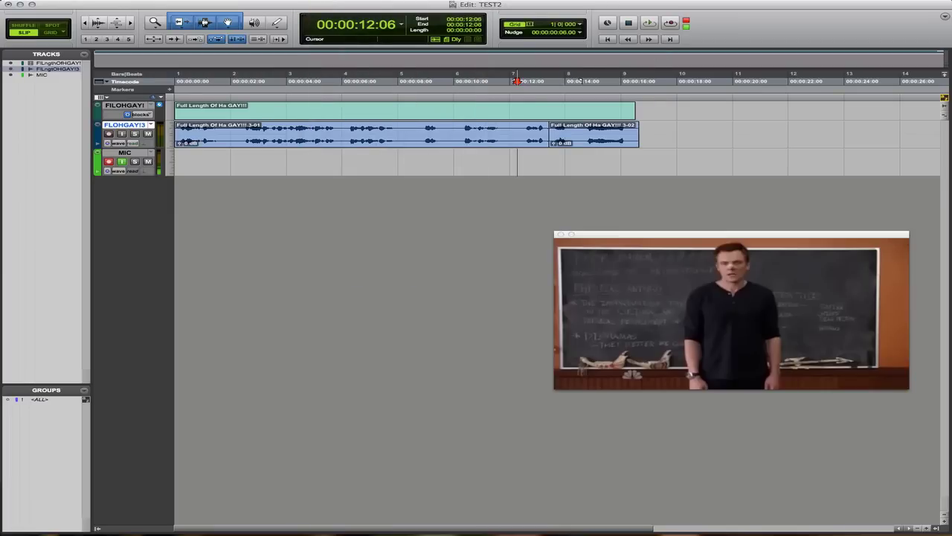
left_click(45, 2)
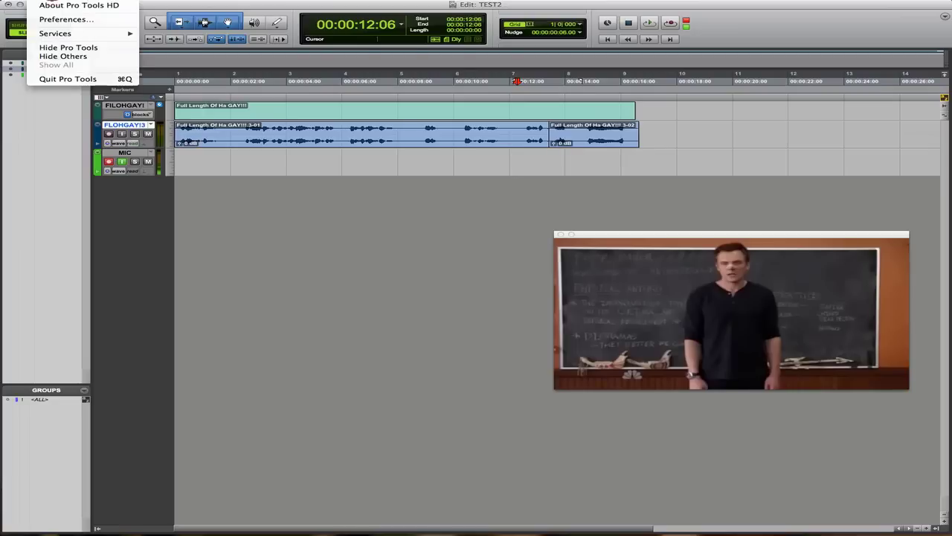
left_click(57, 23)
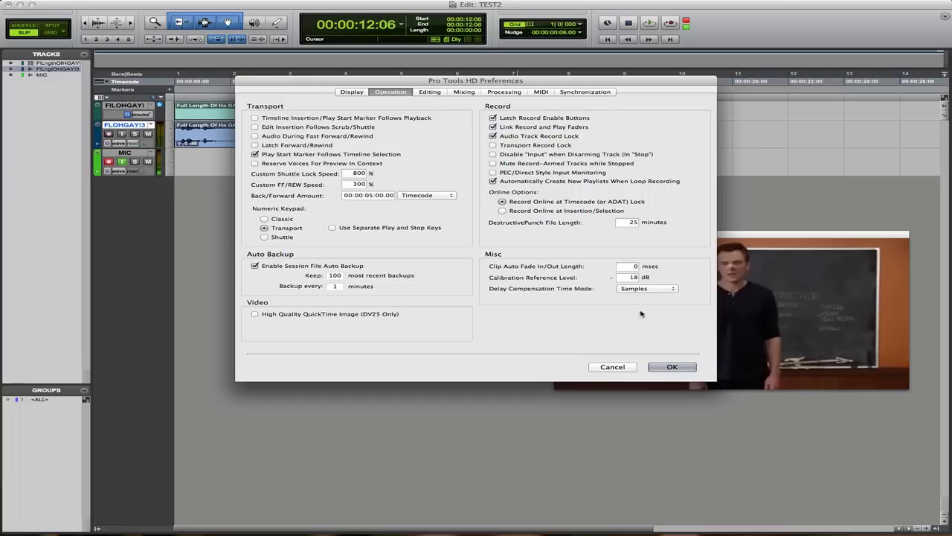
left_click(671, 366)
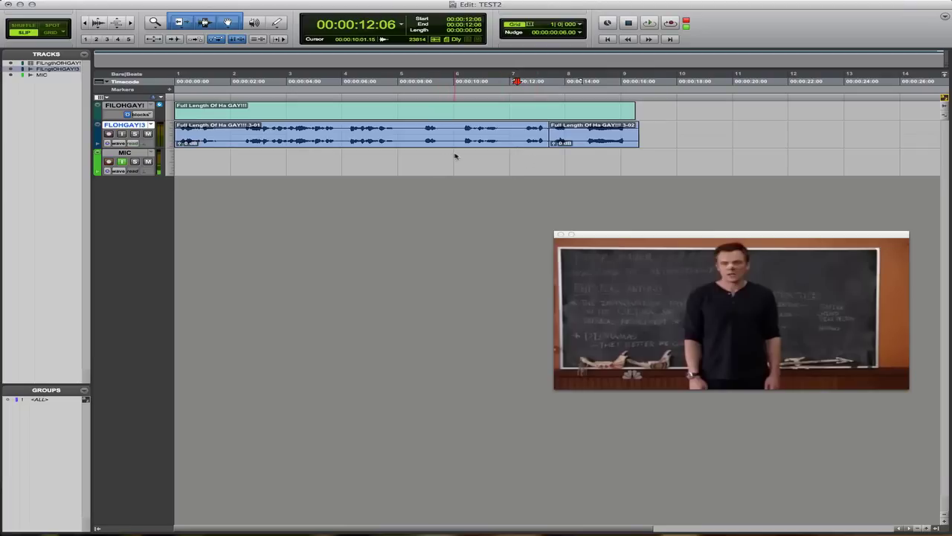
Select the range 00:00:10:06 to 00:00:16:15 on the MIC track and save the session.
left_click_drag(462, 156, 639, 159)
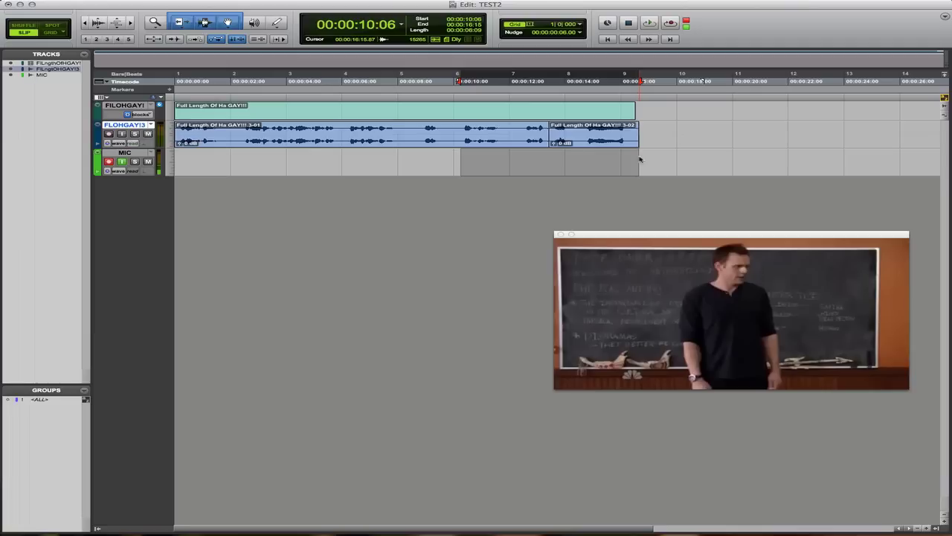
key("super+s")
key("space")
left_click(522, 155)
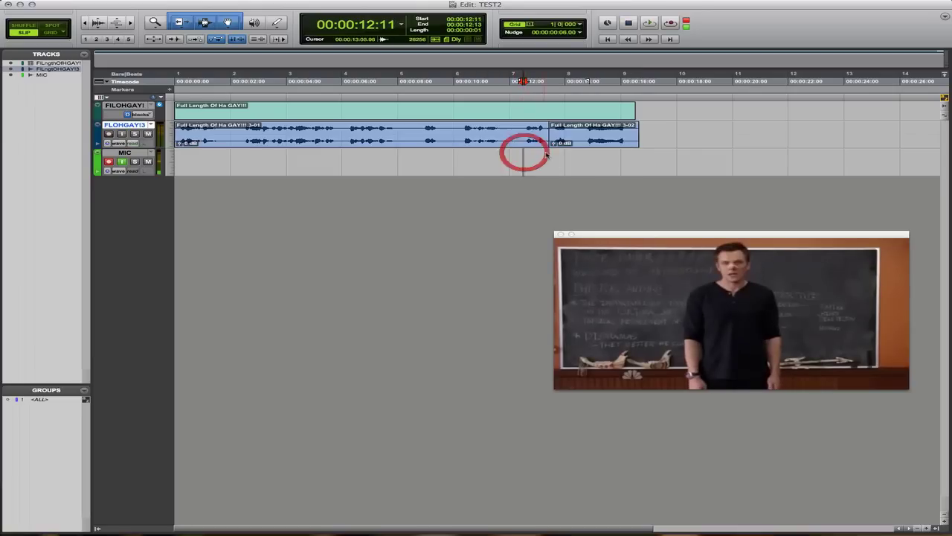
Select the range 00:00:13:12 to 00:00:16:08 on the MIC track and play it.
left_click(552, 158)
left_click_drag(551, 158, 631, 162)
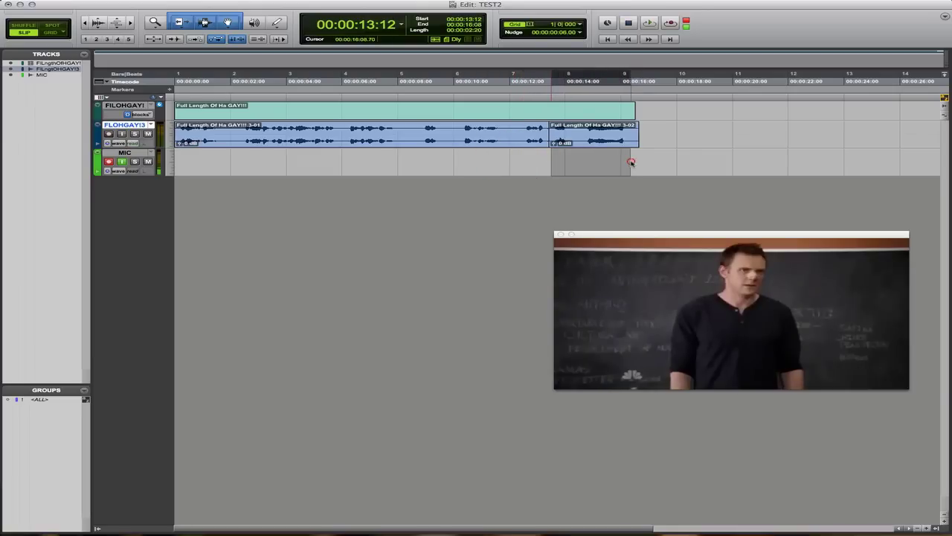
key("space")
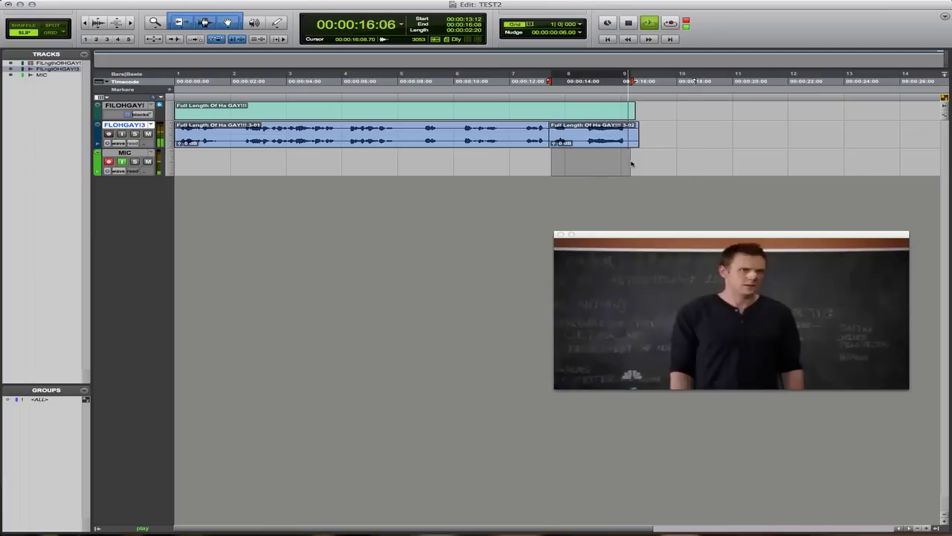
key("space")
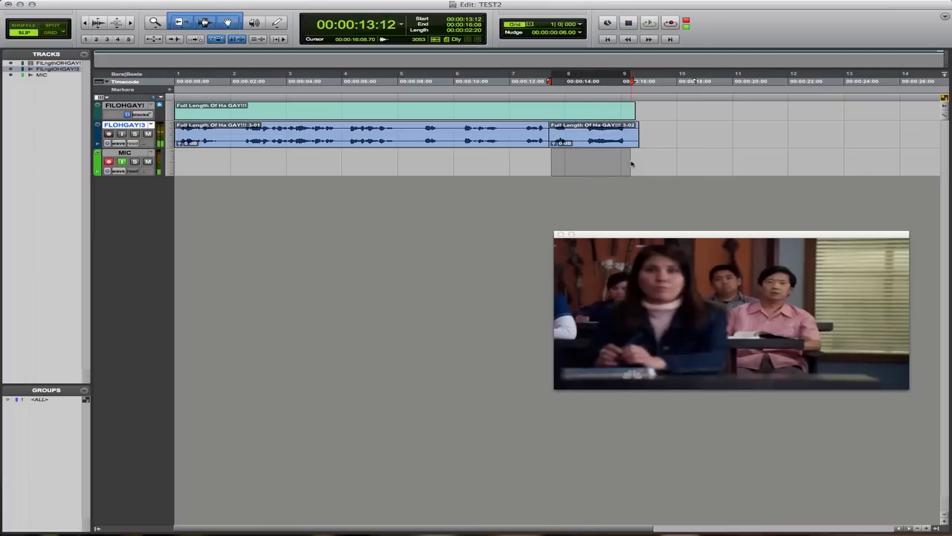
Extend the MIC track selection back to start at 00:00:10:06 and save the session.
key("shift")
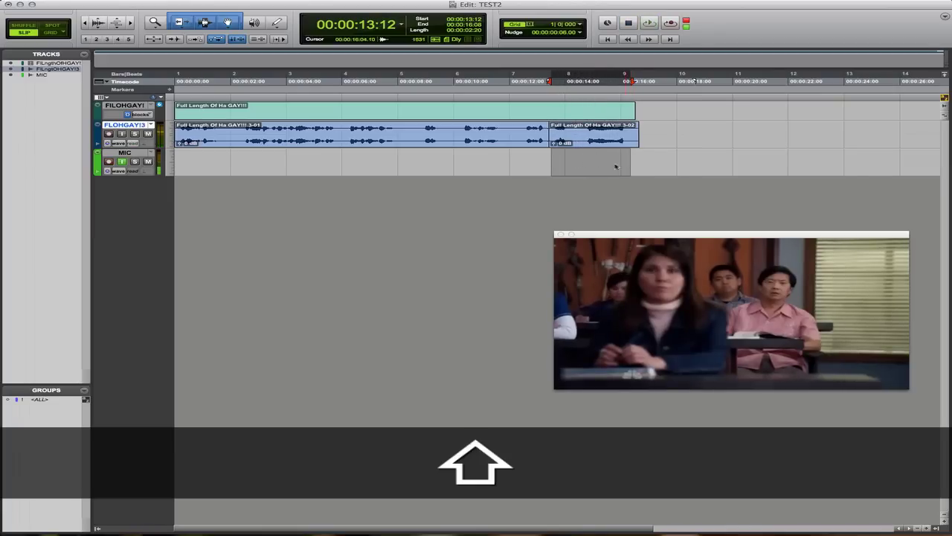
left_click(462, 157, "shift")
key("super+s")
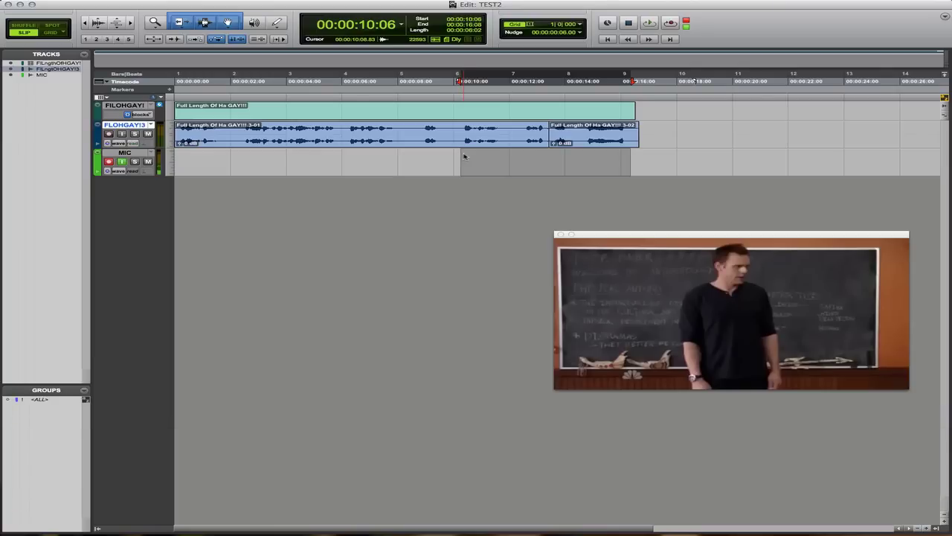
key("super+s")
Rename the MIC track as ADR.
double_click(125, 153)
key("shift")
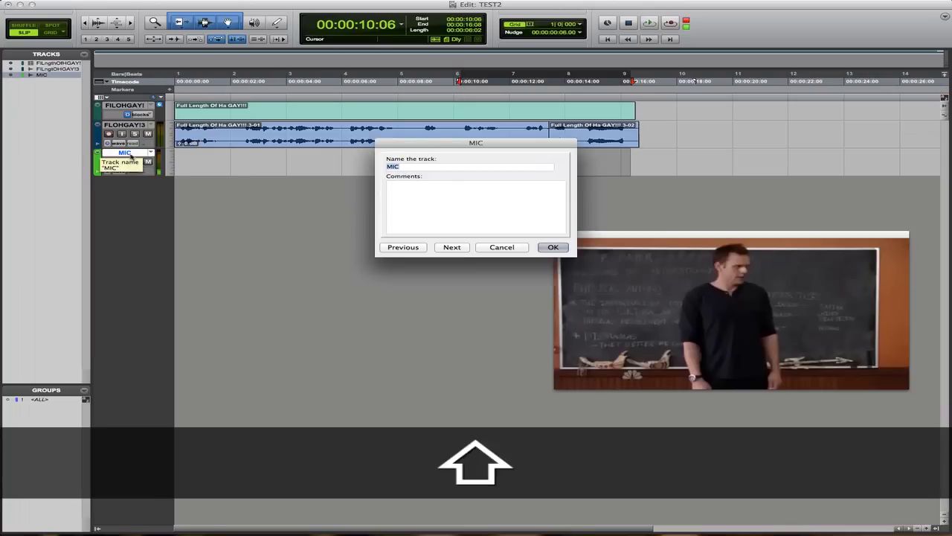
type("ADR")
key("Return")
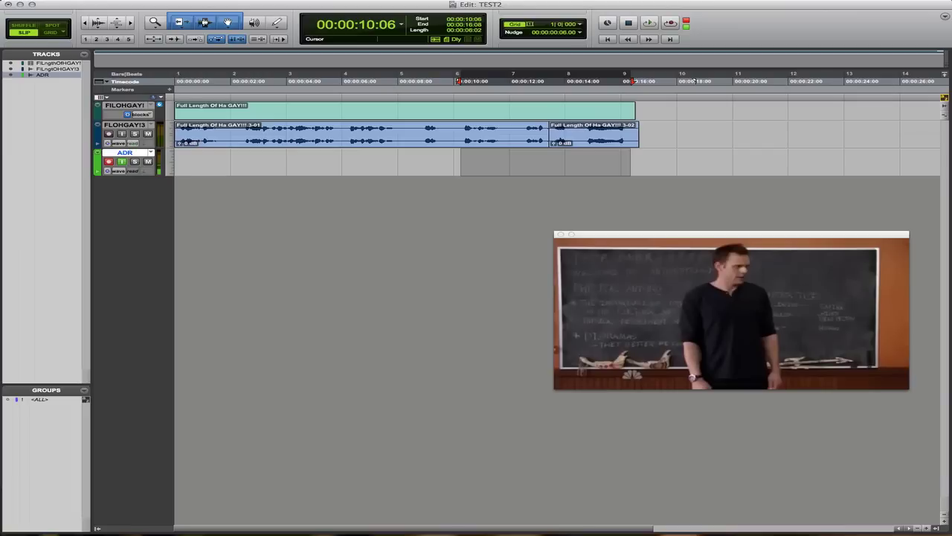
Loop-record takes on the ADR track over the selected range and increase the track's height.
key("super+space")
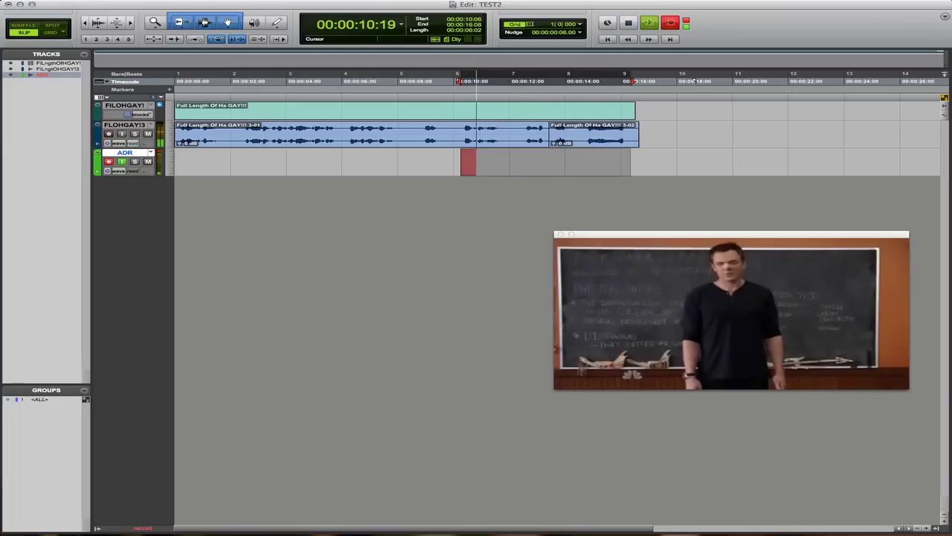
key("space")
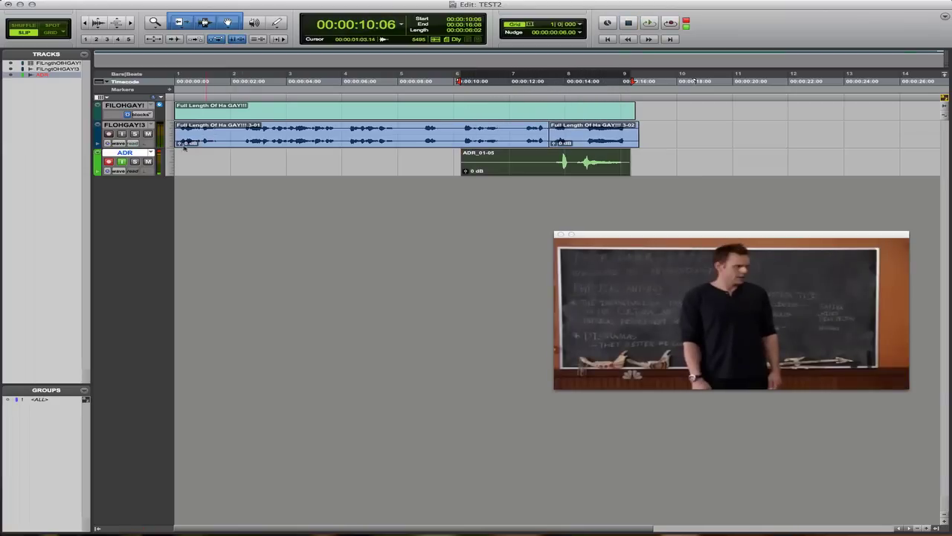
left_click_drag(145, 177, 149, 203)
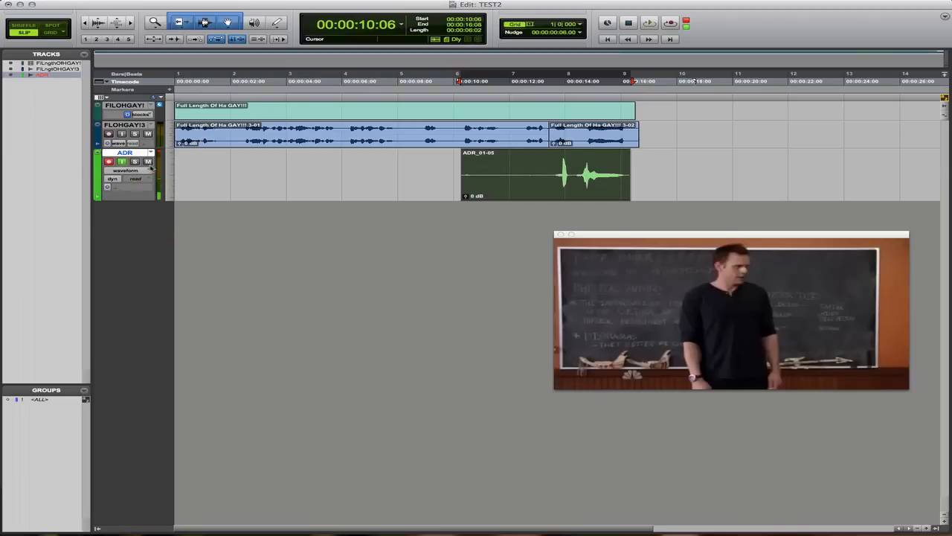
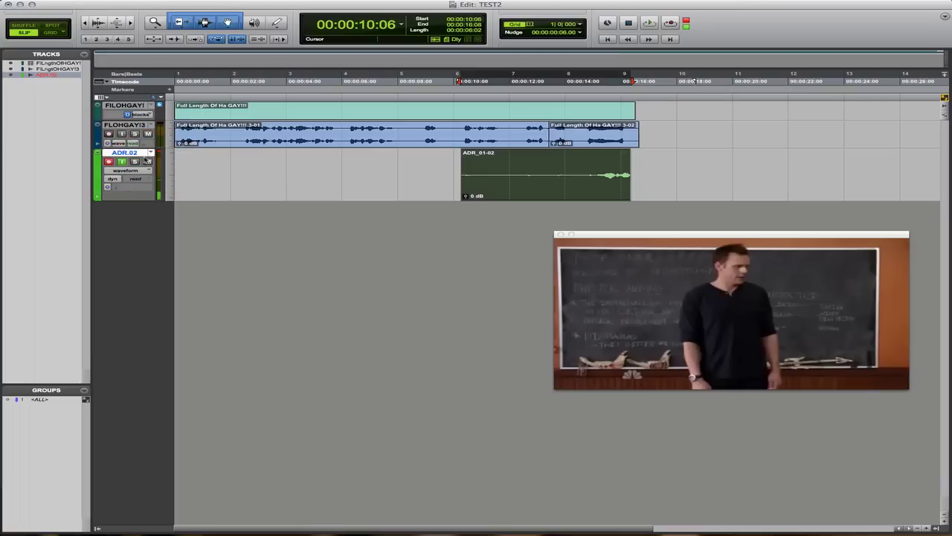
Compare the recorded takes by switching the ADR track to the ADR.03 playlist and back to the ADR playlist.
left_click(151, 153)
left_click(154, 159)
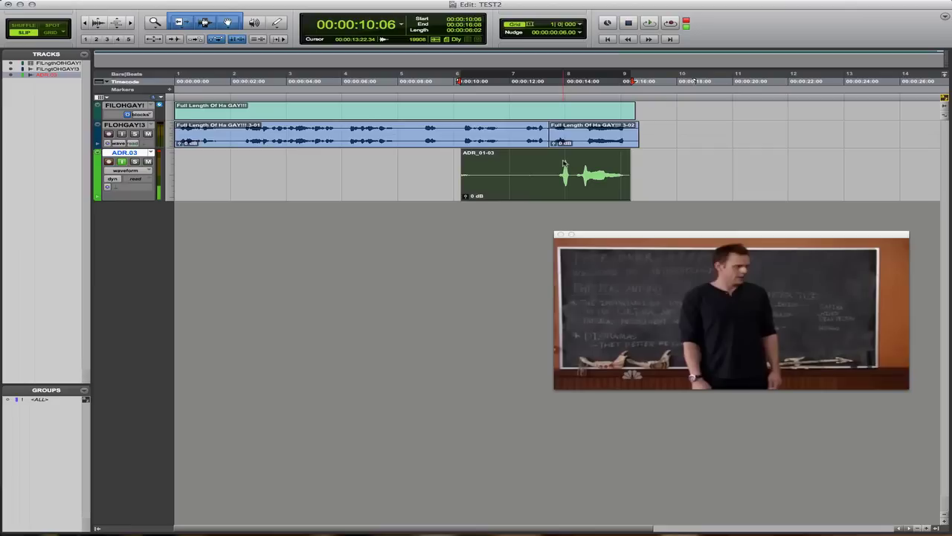
left_click(151, 154)
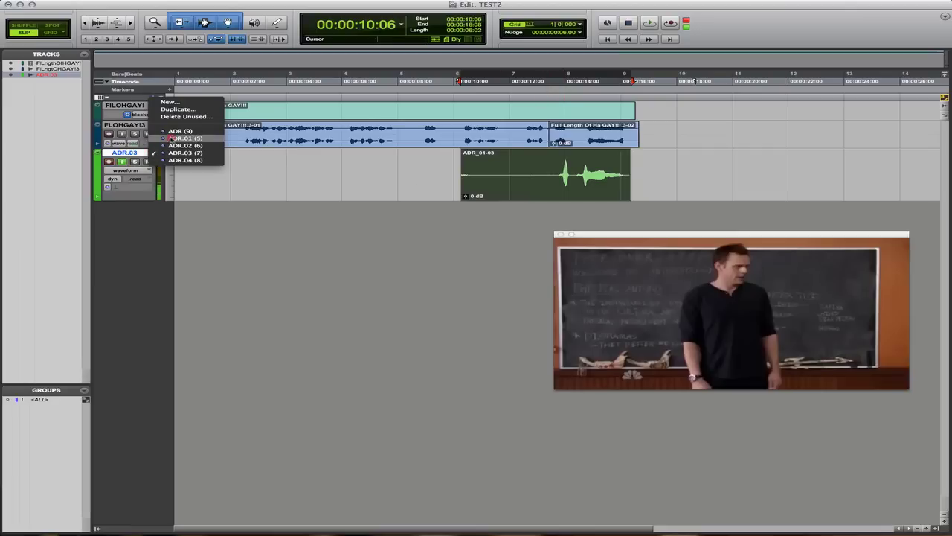
left_click(192, 136)
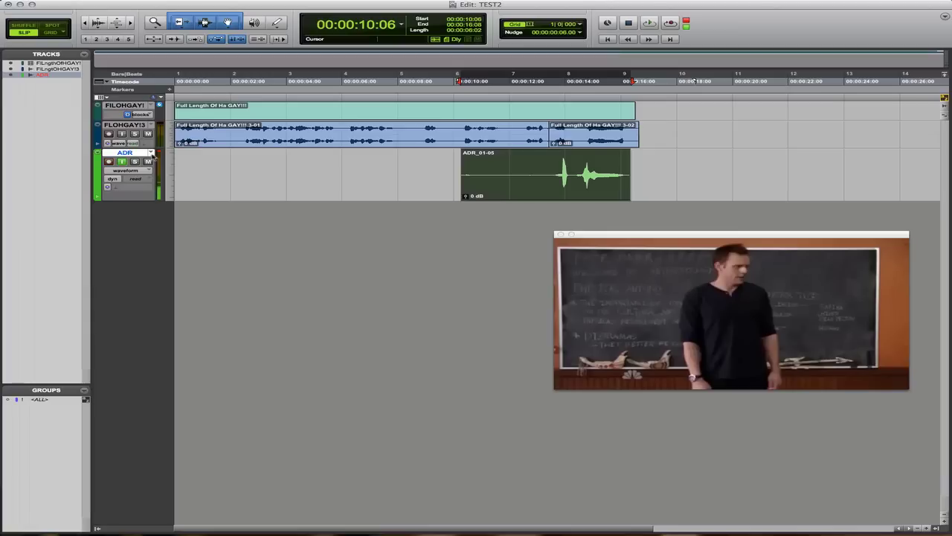
Create a new playlist named ADR COMP on the ADR track.
left_click(152, 154)
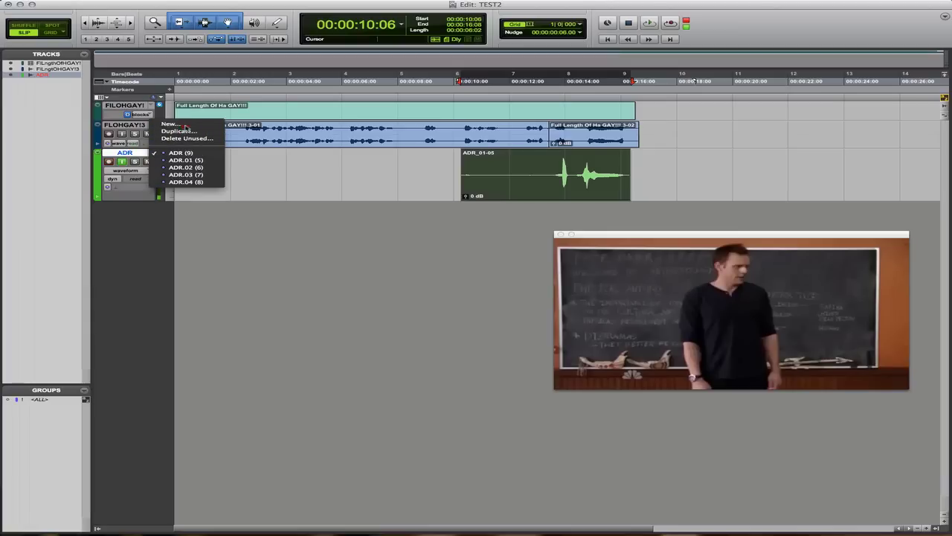
left_click(172, 123)
key("shift")
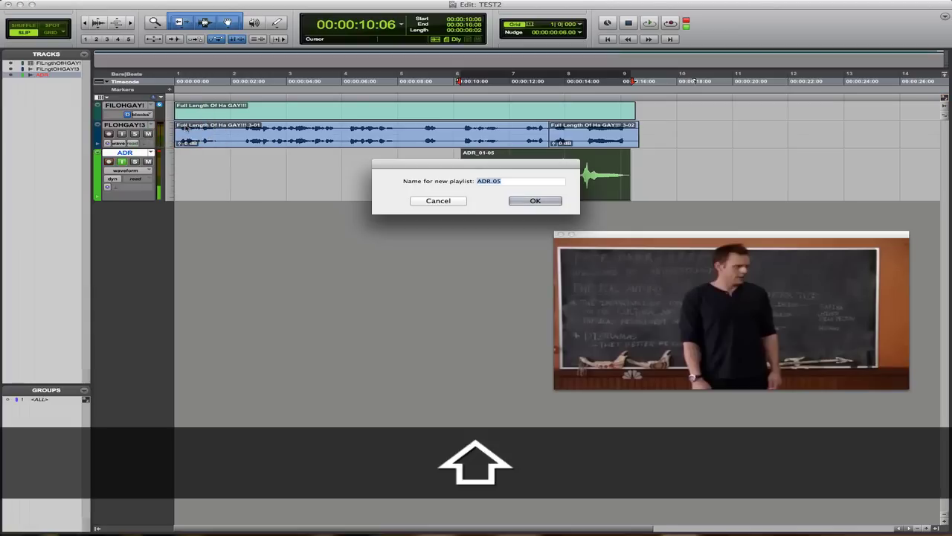
type("ADR COMP")
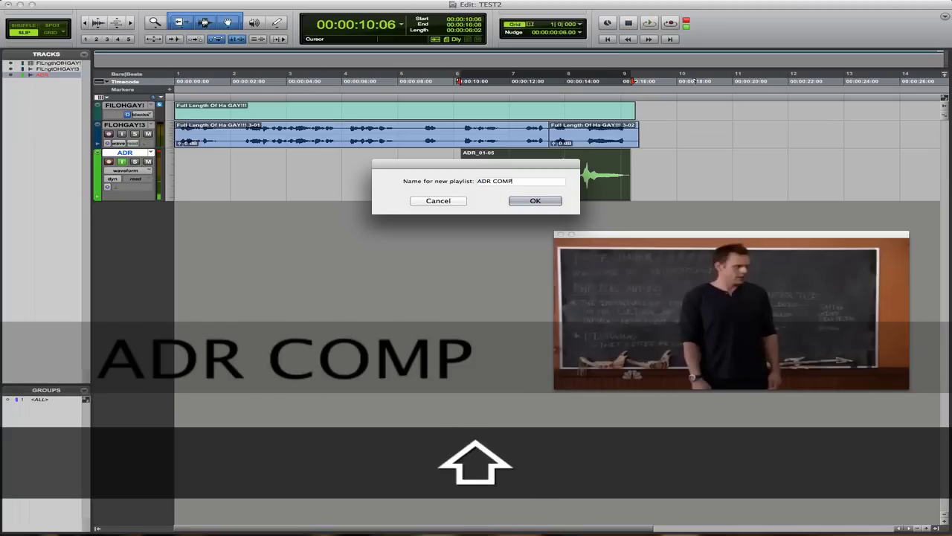
key("Return")
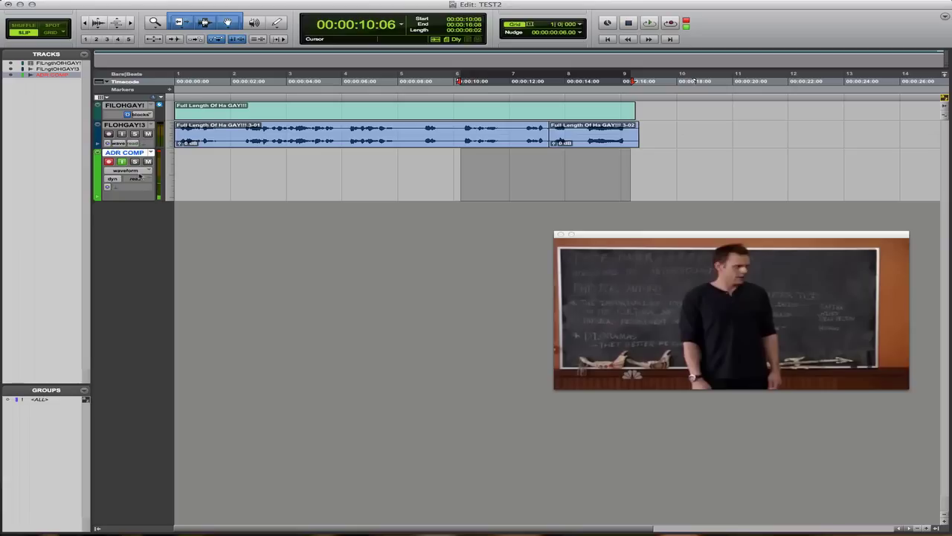
Switch the ADR COMP track to playlists view, then shrink the video window and move it clear of the take lanes.
left_click(138, 175)
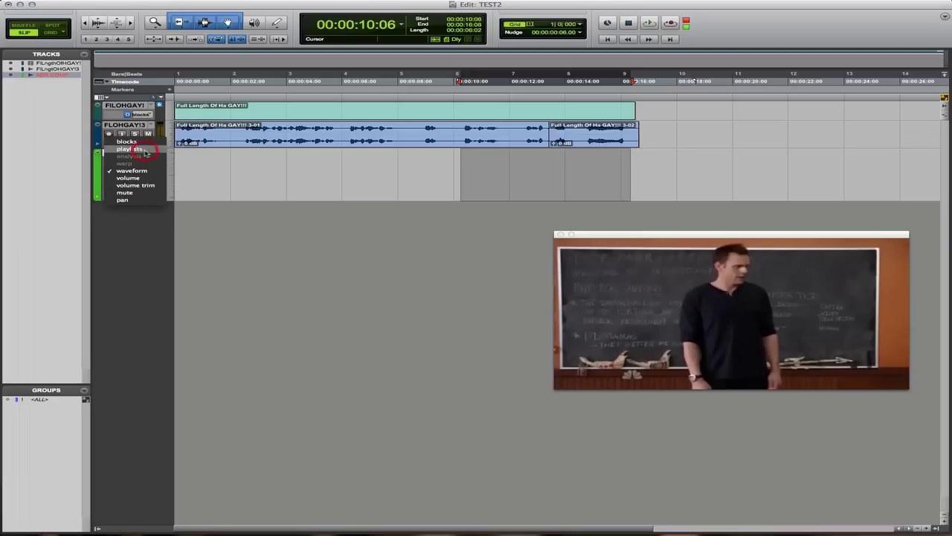
left_click(146, 151)
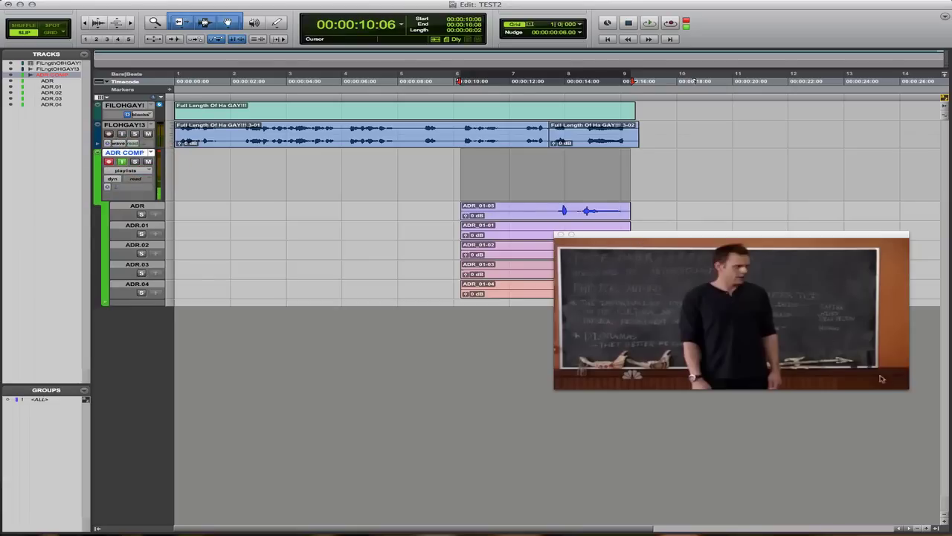
left_click_drag(883, 383, 814, 351)
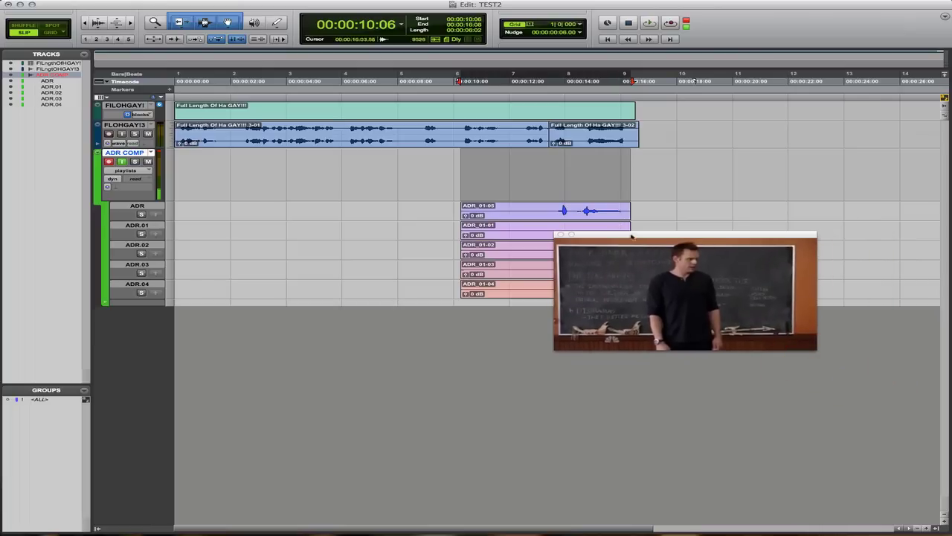
left_click_drag(640, 235, 771, 10)
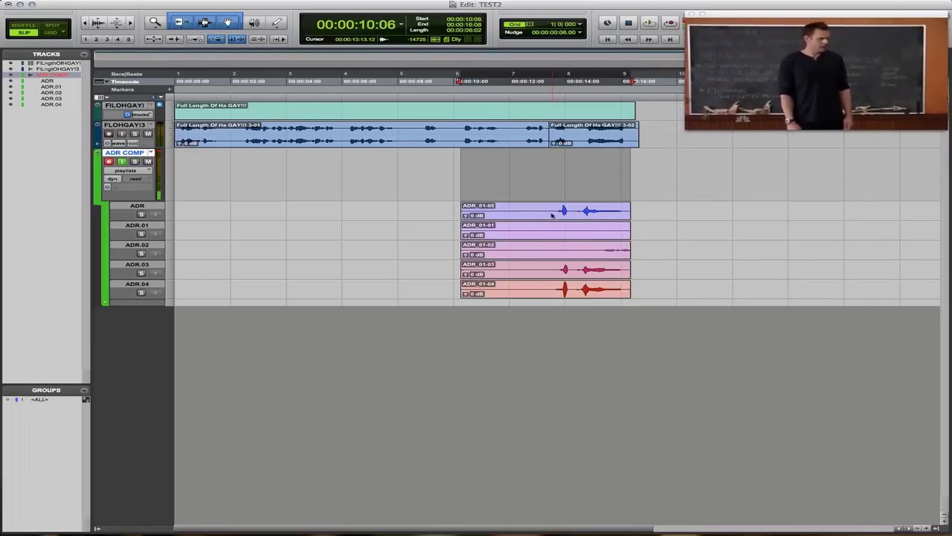
Delete the unusable take clips ADR_01-01 and ADR_01-02 from the ADR.01 and ADR.02 lanes.
left_click(546, 212)
key("t")
key("t")
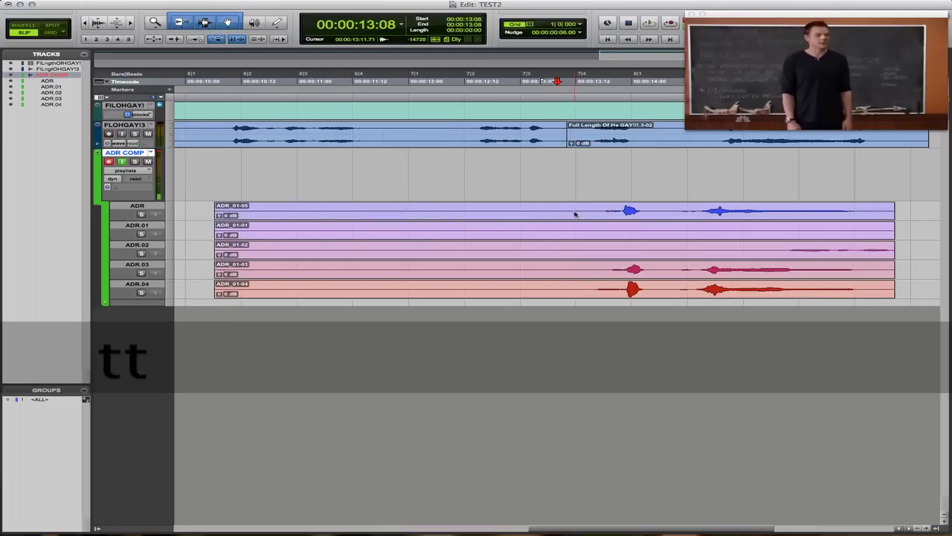
scroll(593, 240, "right", 3)
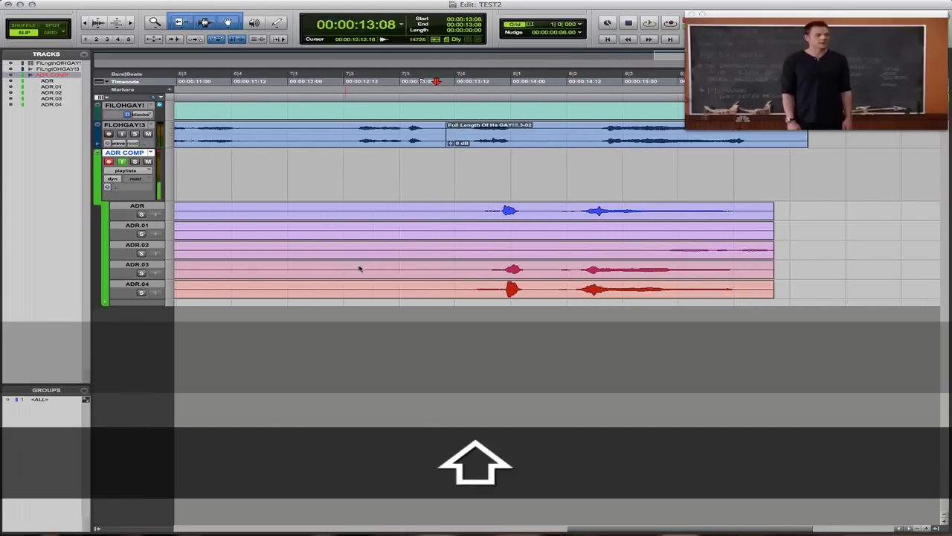
key("r")
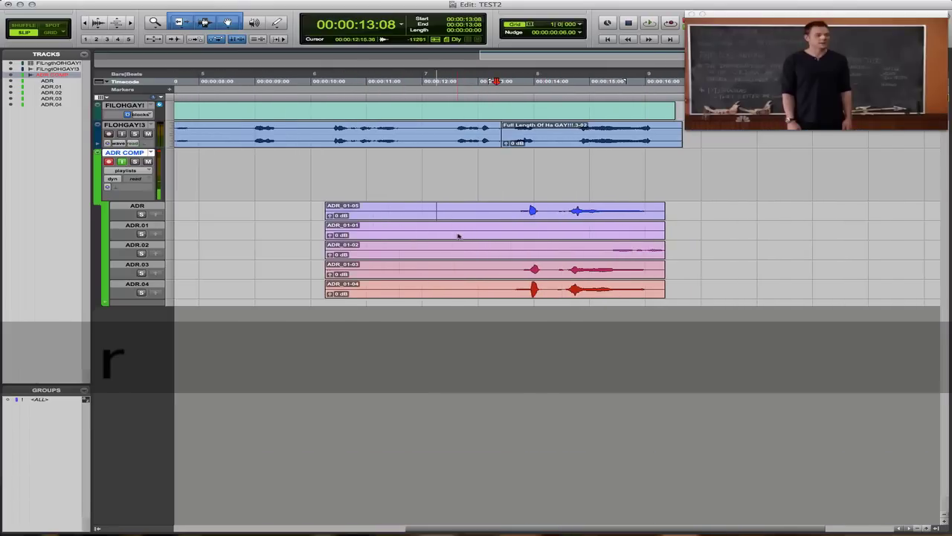
left_click(434, 227)
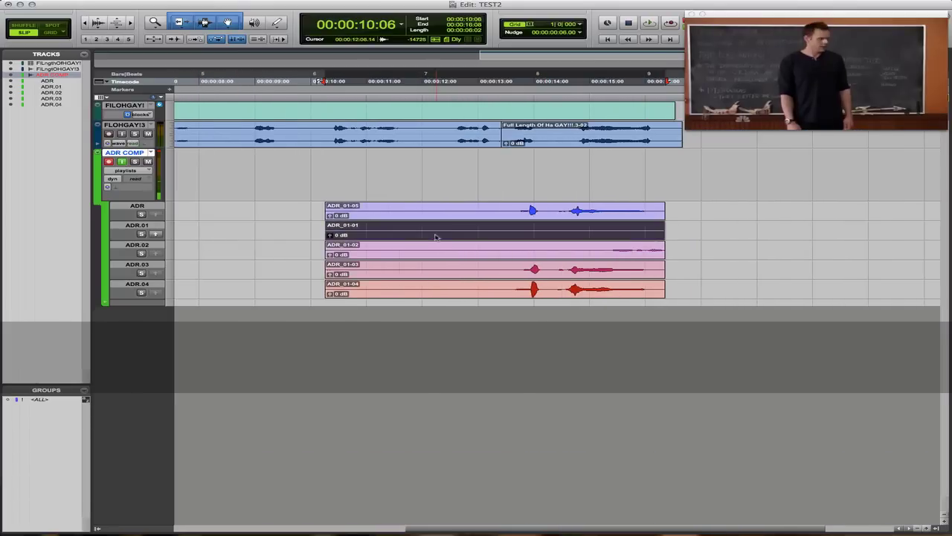
key("Delete")
left_click(554, 251)
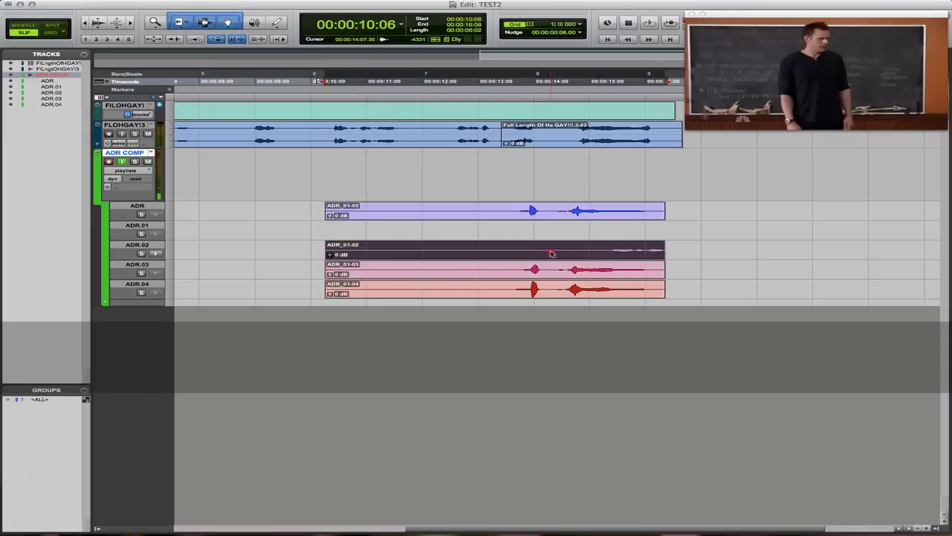
key("Delete")
Move the ADR_01-03 and ADR_01-04 clips up together into the ADR.01 and ADR.02 lanes.
left_click(536, 269)
left_click(533, 289, "shift")
left_click_drag(533, 289, 535, 225)
left_click(551, 227)
scroll(586, 232, "right", 3)
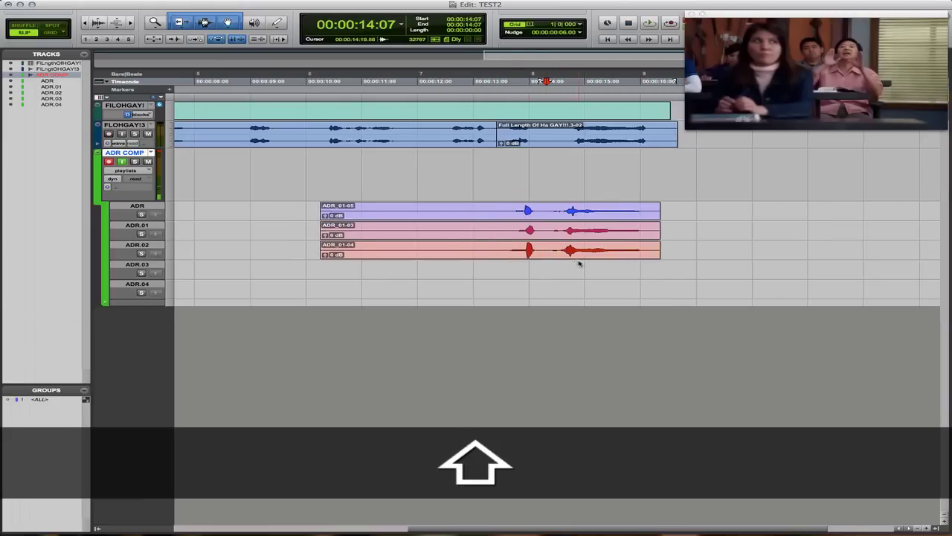
Save the session and play the soloed ADR lane from 00:00:13:13 with input monitoring off on the ADR COMP track.
left_click(450, 212)
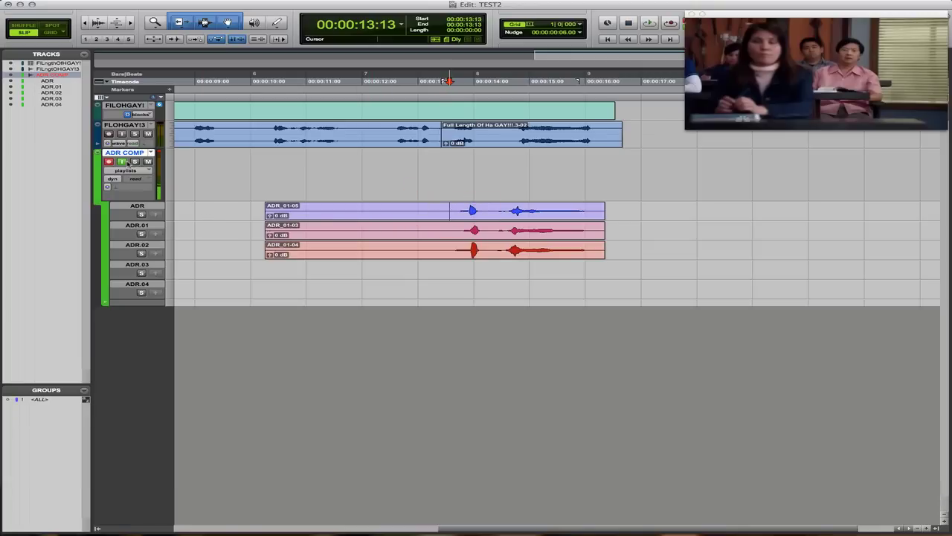
key("super+s")
left_click(142, 214)
left_click(122, 162)
key("space")
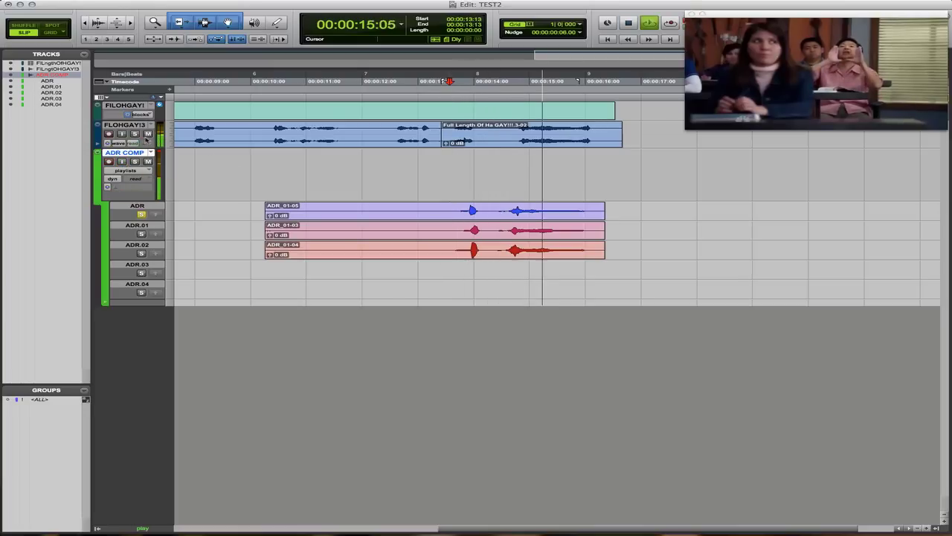
Mute the original dialogue audio track and replay the soloed ADR lane against the picture.
left_click(148, 134)
key("space")
key("space")
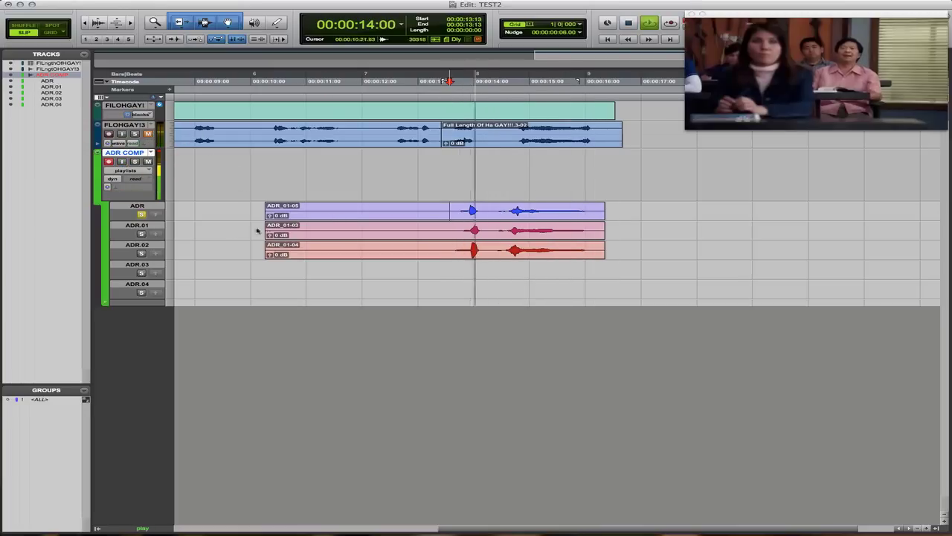
key("space")
Solo and play the ADR.01 lane, followed by the ADR.02 lane, to compare both takes against the picture.
left_click(141, 234)
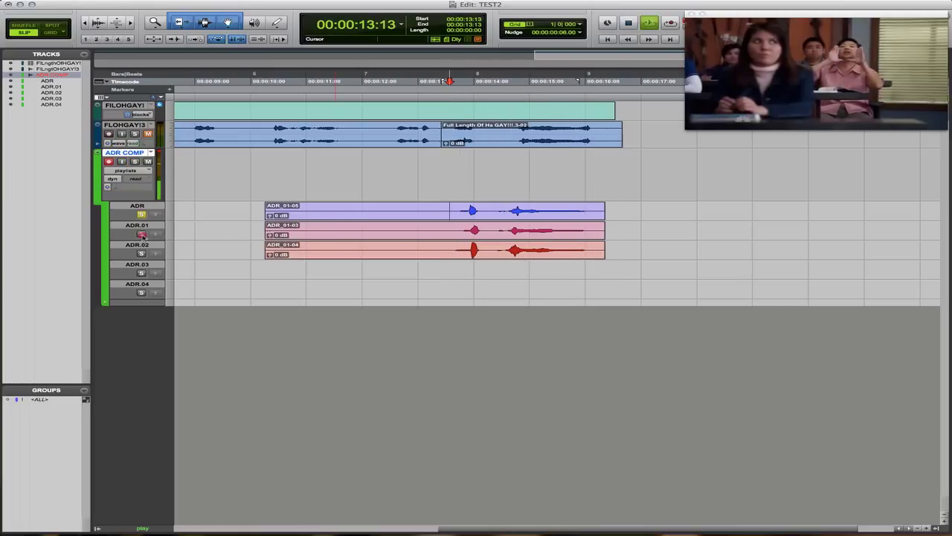
key("space")
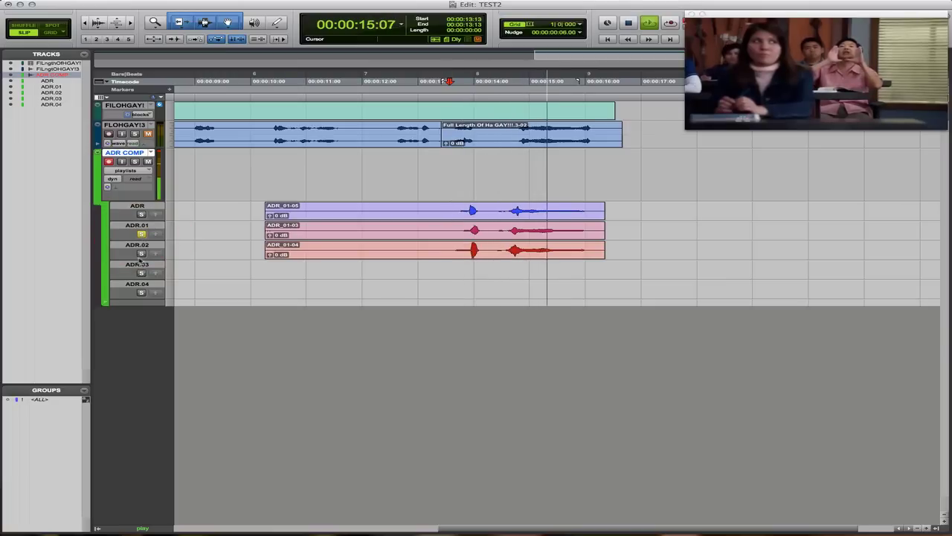
key("space")
left_click(141, 254)
key("space")
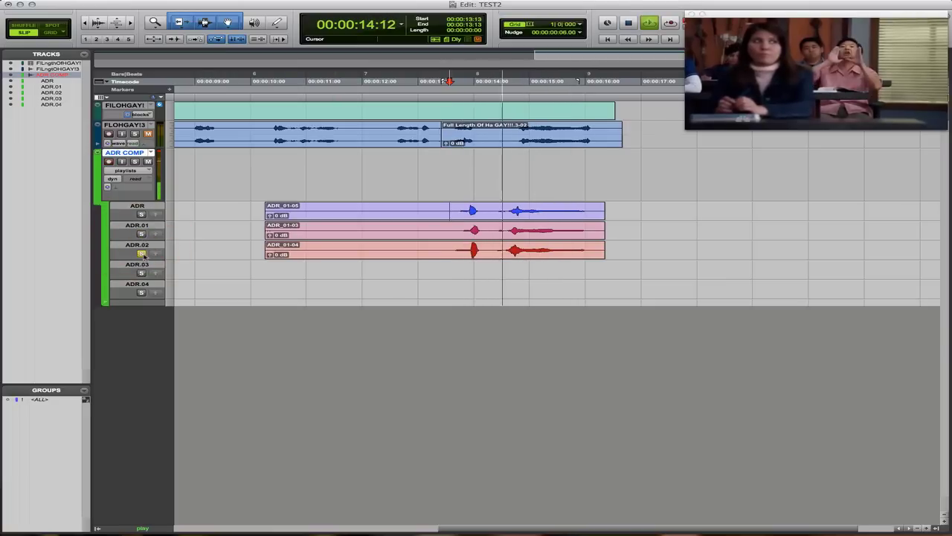
key("space")
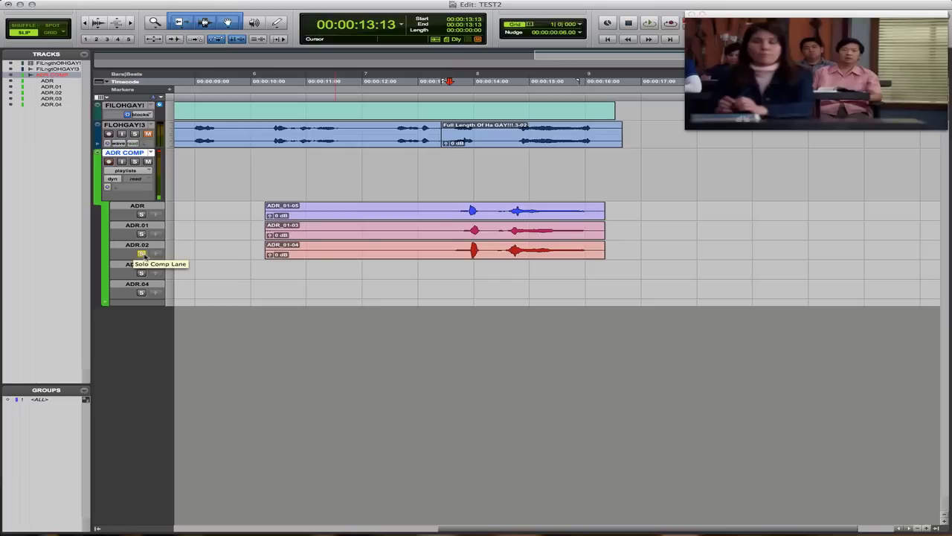
Shrink the video window further to uncover more of the timeline.
key("t")
key("t")
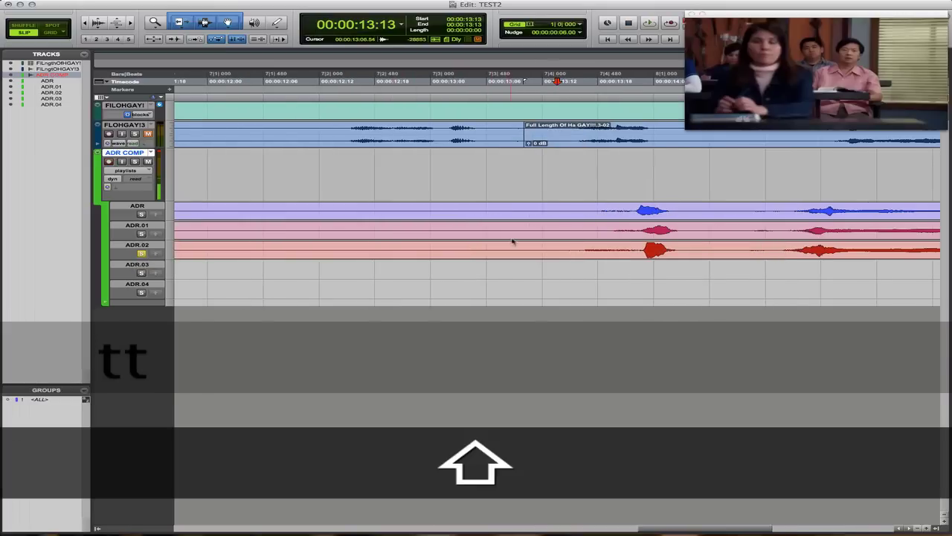
scroll(506, 245, "right", 5)
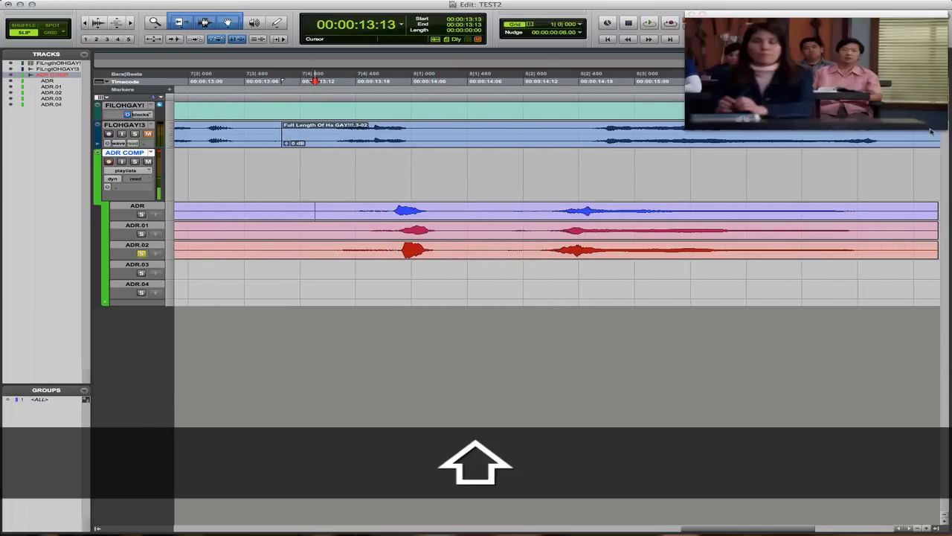
left_click_drag(946, 130, 902, 120)
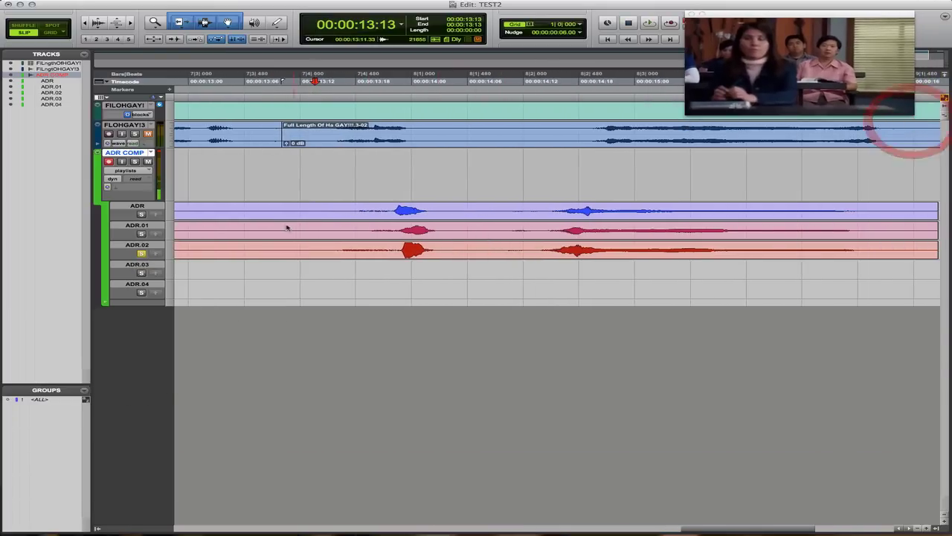
Increase the height of the ADR take lane to enlarge its waveform.
left_click(336, 207)
key("ctrl+Up")
key("ctrl+Up")
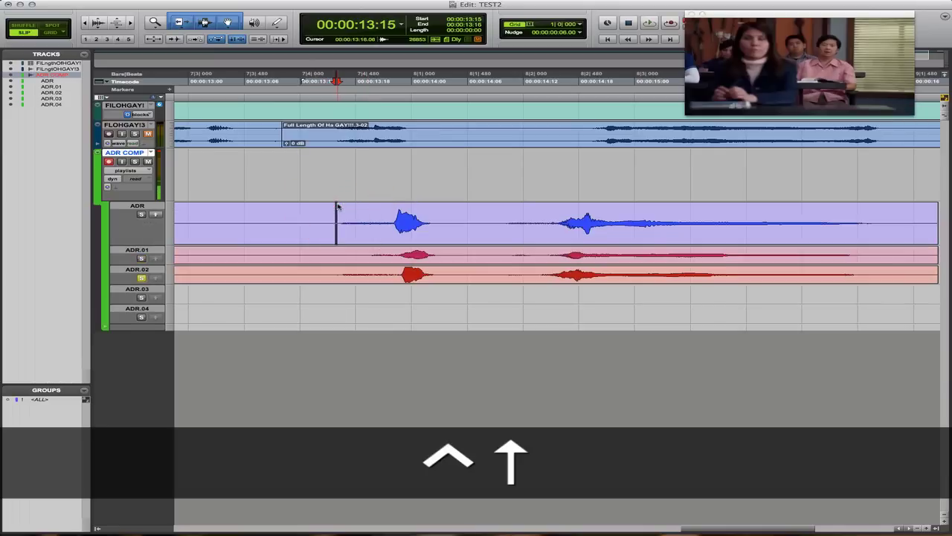
key("ctrl+Down")
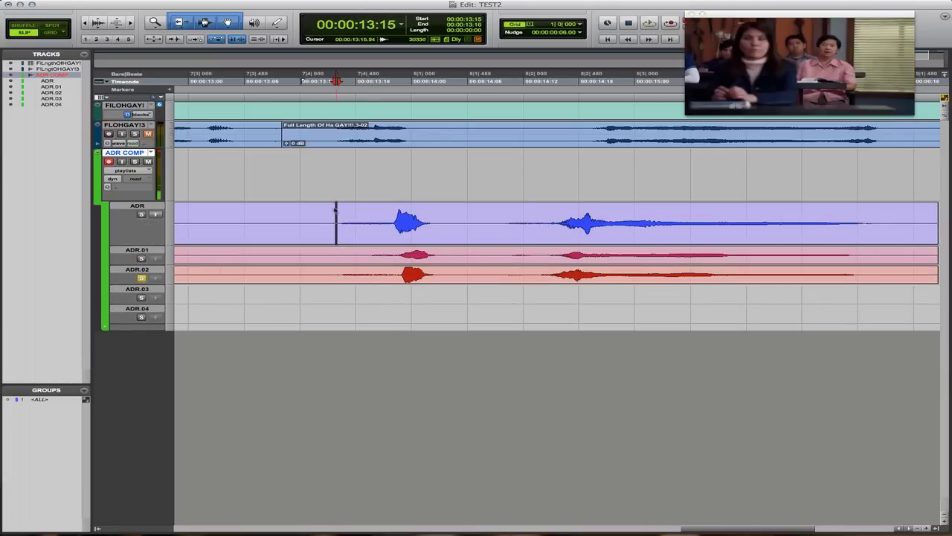
Try separating the ADR lane's audio from 00:00:13:14 to 00:00:14:04 and nudging it in time, and undo these edits.
left_click_drag(319, 216, 455, 221)
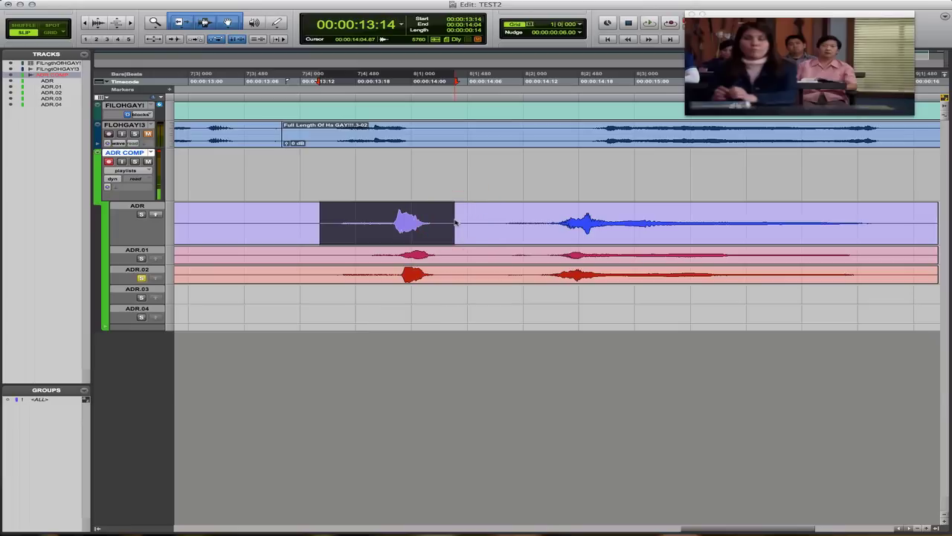
key("b")
key("KP_Subtract")
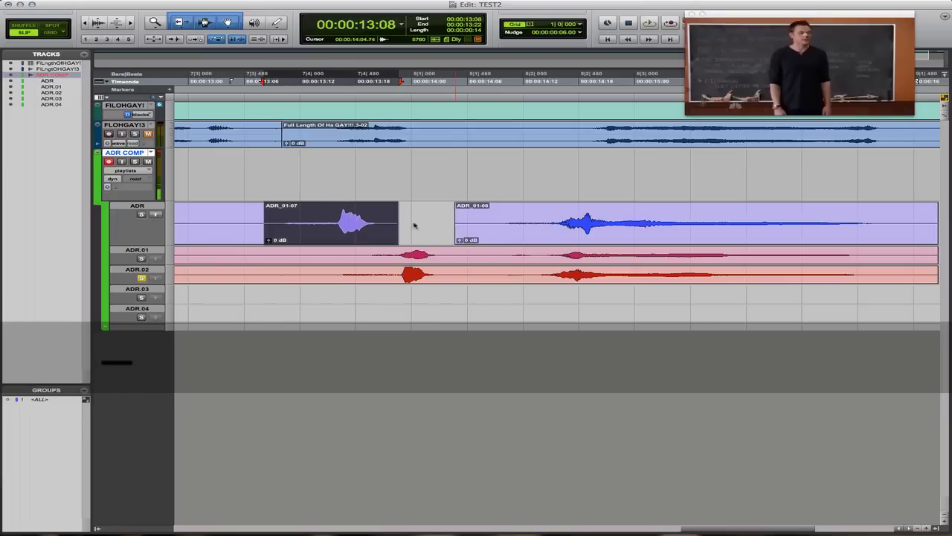
key("KP_Add")
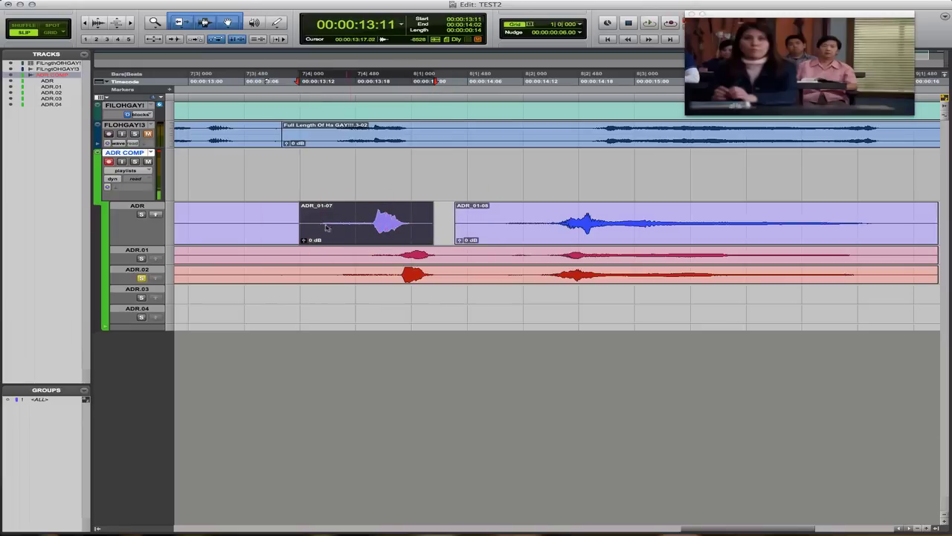
key("super+z")
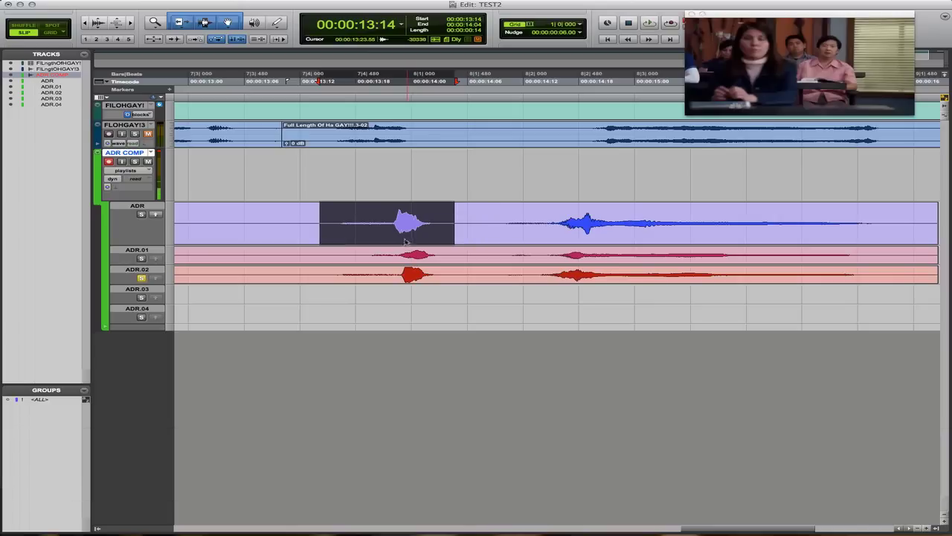
Solo the ADR lane and play its first phrase from 00:00:13:11 to 00:00:14:08.
left_click(326, 222)
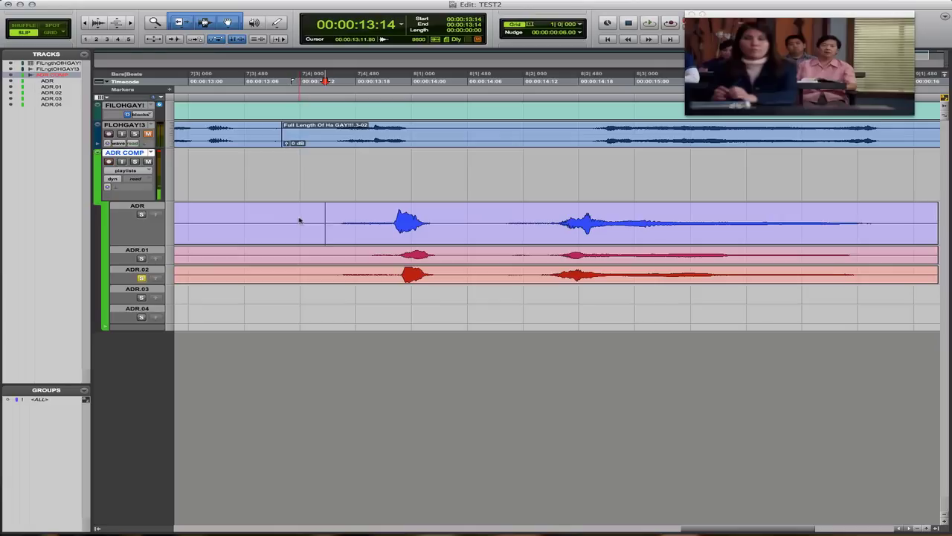
left_click_drag(300, 220, 493, 227)
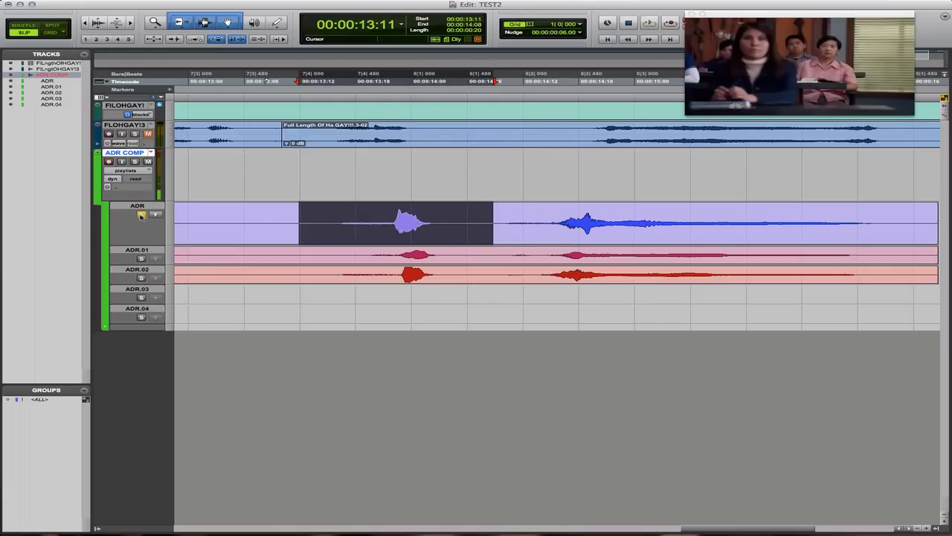
key("space")
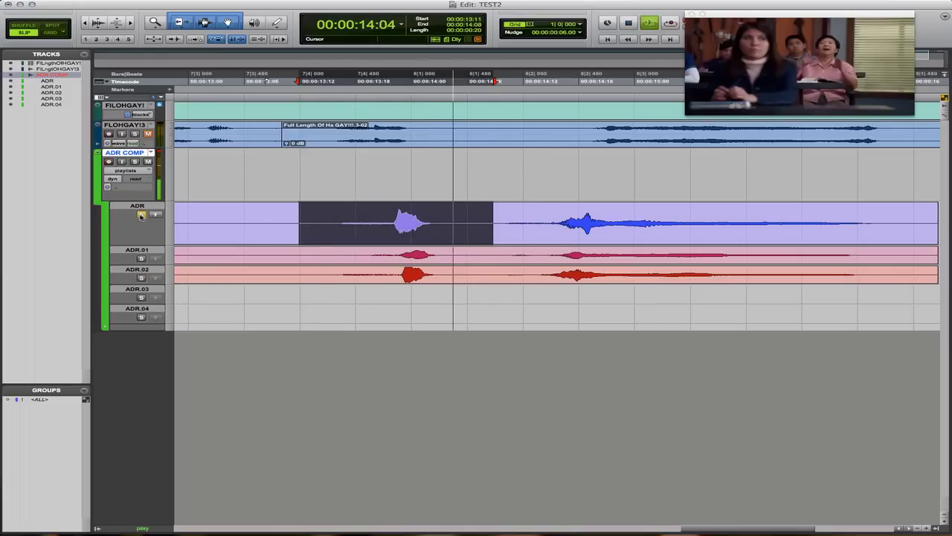
Copy the ADR lane's first phrase, from 00:00:13:12 to 00:00:14:07, to the main ADR COMP playlist.
left_click_drag(302, 218, 477, 225)
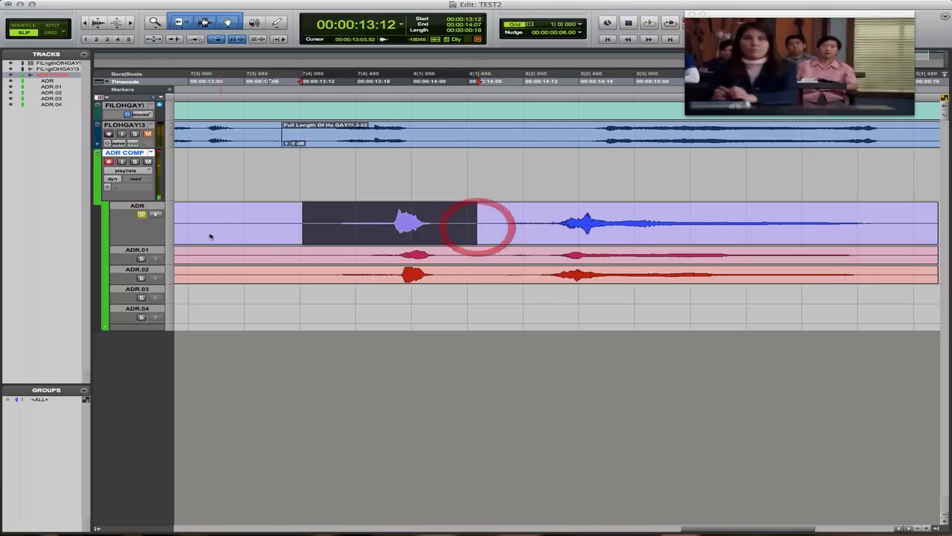
left_click(156, 214)
left_click(408, 214)
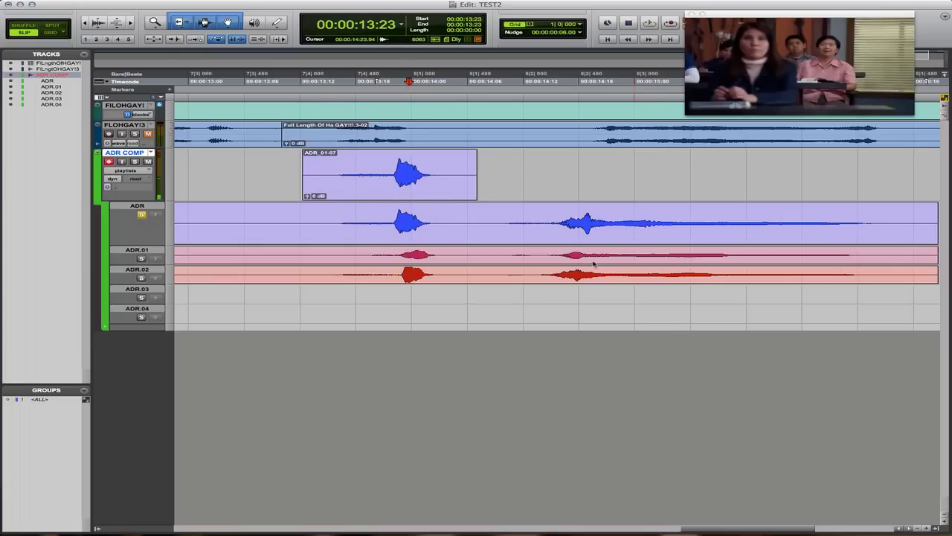
Solo the ADR.01 lane and play its second phrase from 00:00:14:08.
left_click(491, 255)
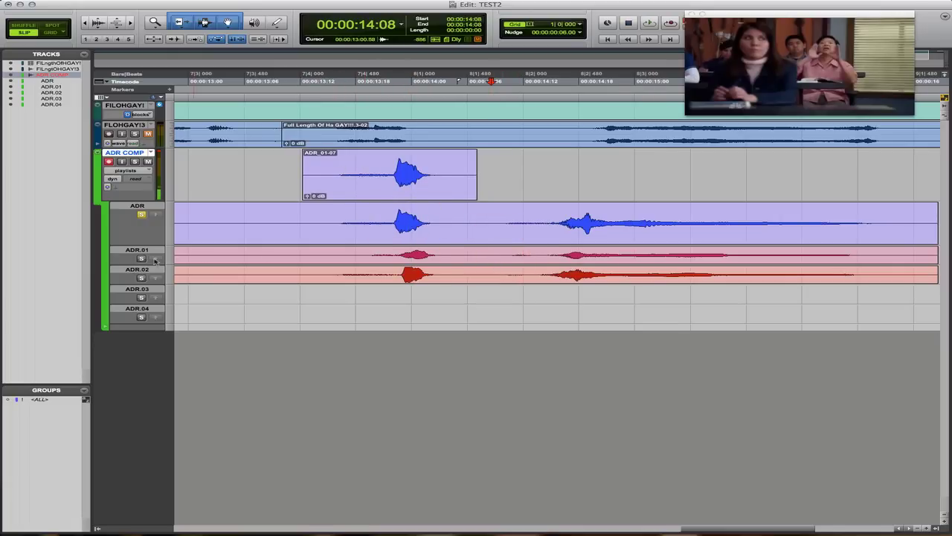
left_click(141, 258)
key("space")
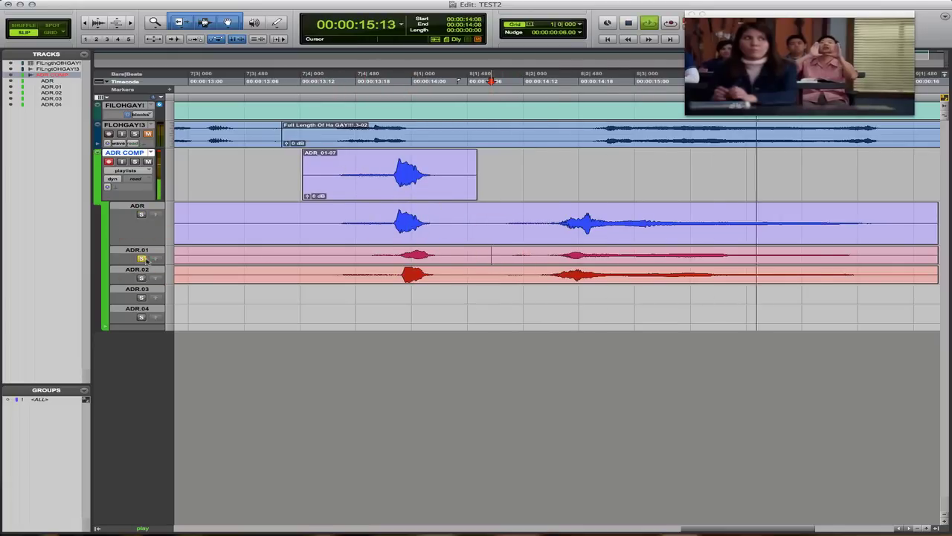
key("space")
Solo the ADR.02 lane and play its second phrase from 00:00:14:09.
left_click(492, 216)
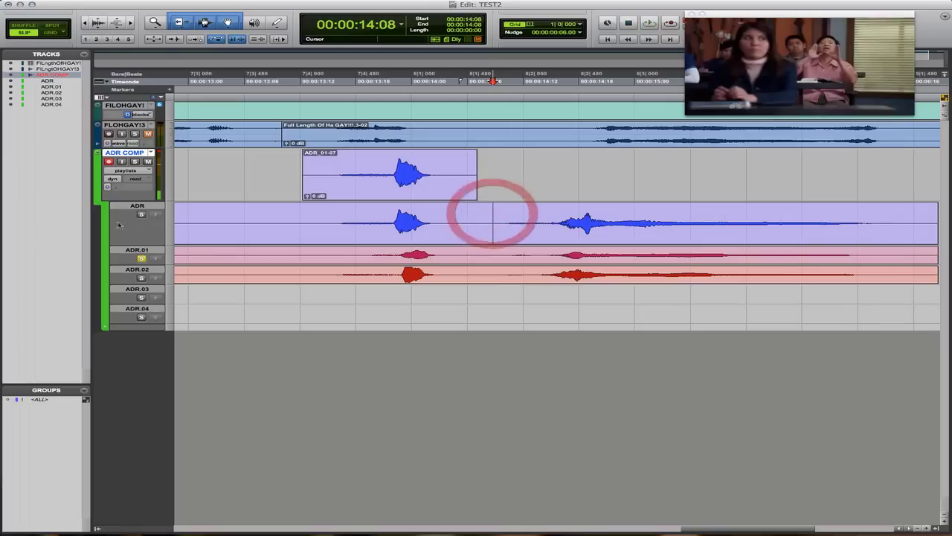
left_click(496, 275)
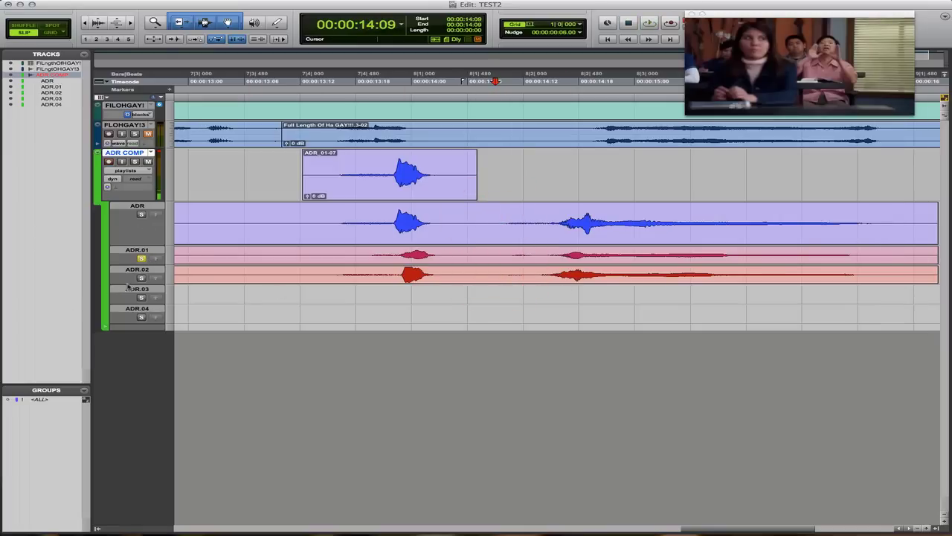
key("space")
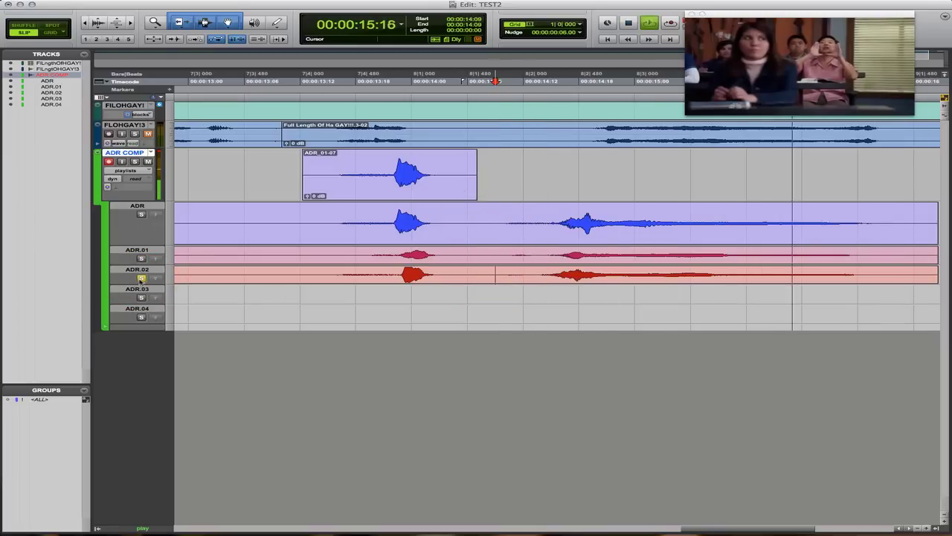
key("space")
Separate the ADR.02 lane's audio at 00:00:14:09 and move its second phrase to start at 00:00:14:15.
key("shift")
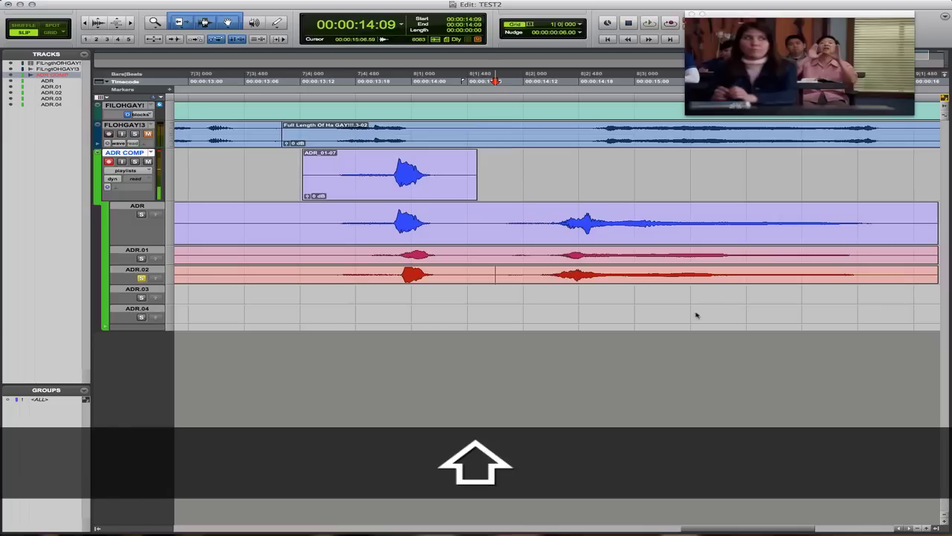
key("b")
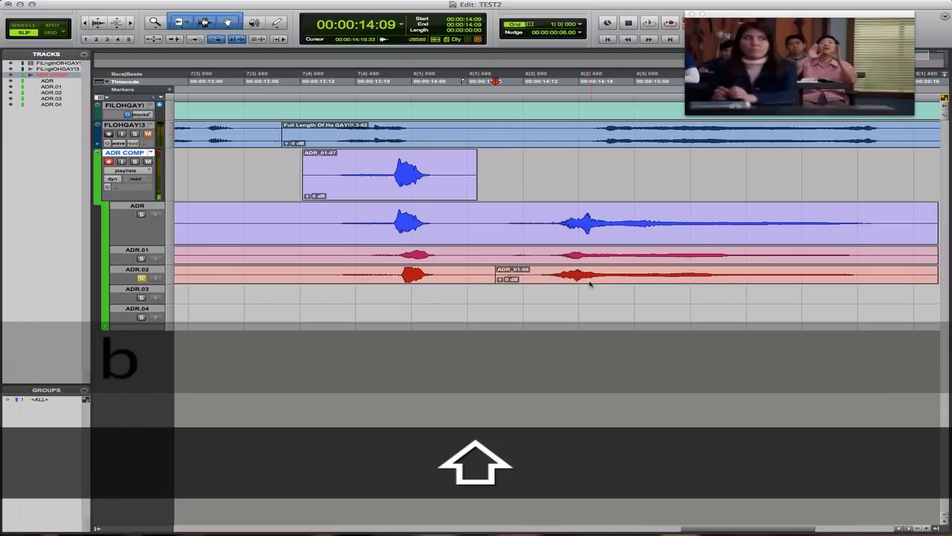
left_click_drag(585, 280, 648, 282)
key("t")
key("t")
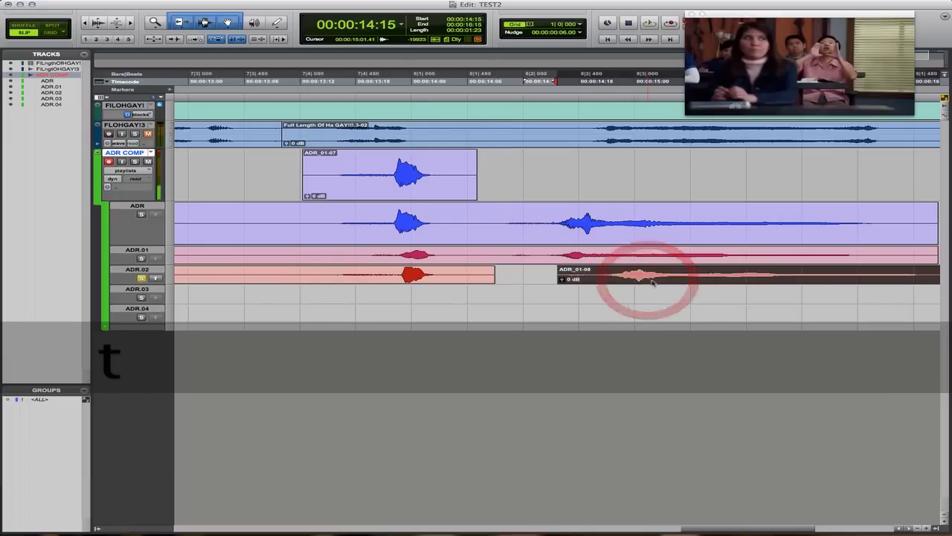
Enlarge the ADR.02 lane and move its second phrase earlier to start at 00:00:14:13.
key("r")
key("ctrl+Up")
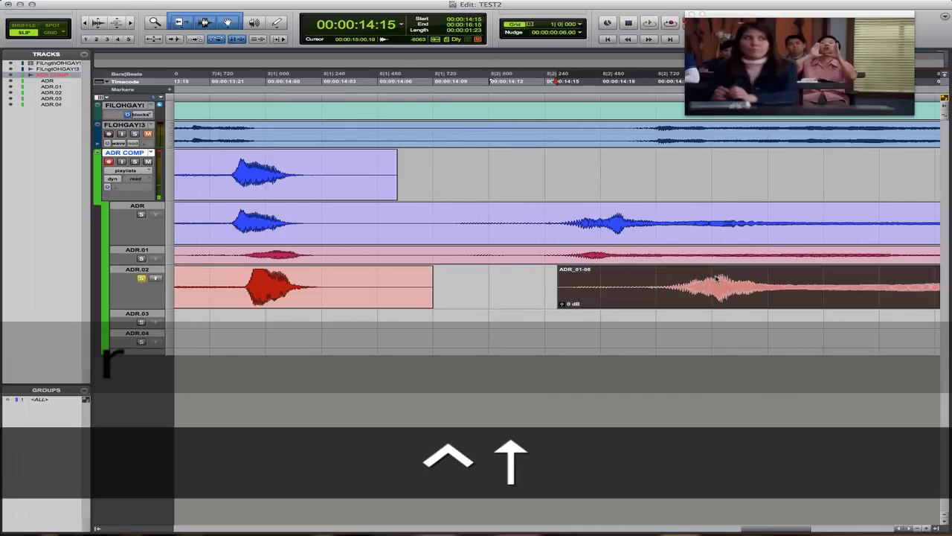
key("ctrl+Up")
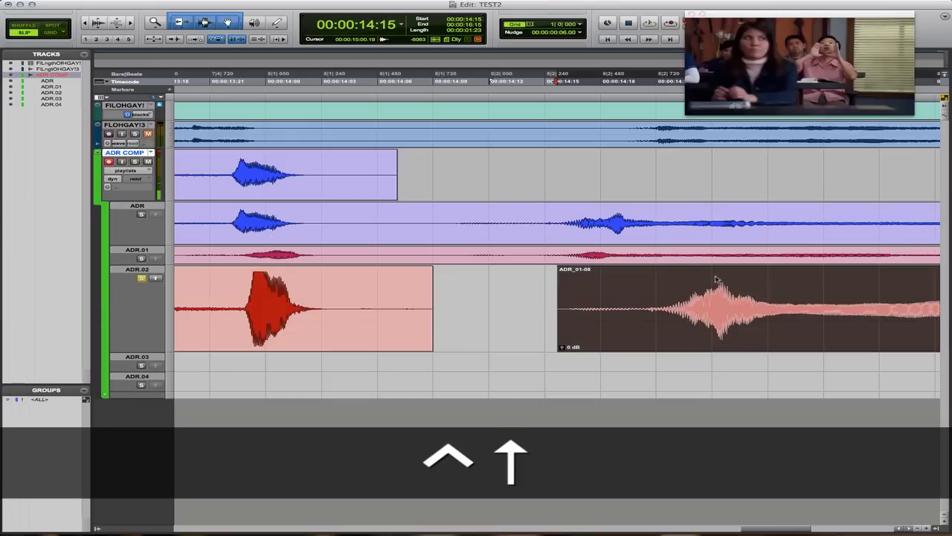
key("t")
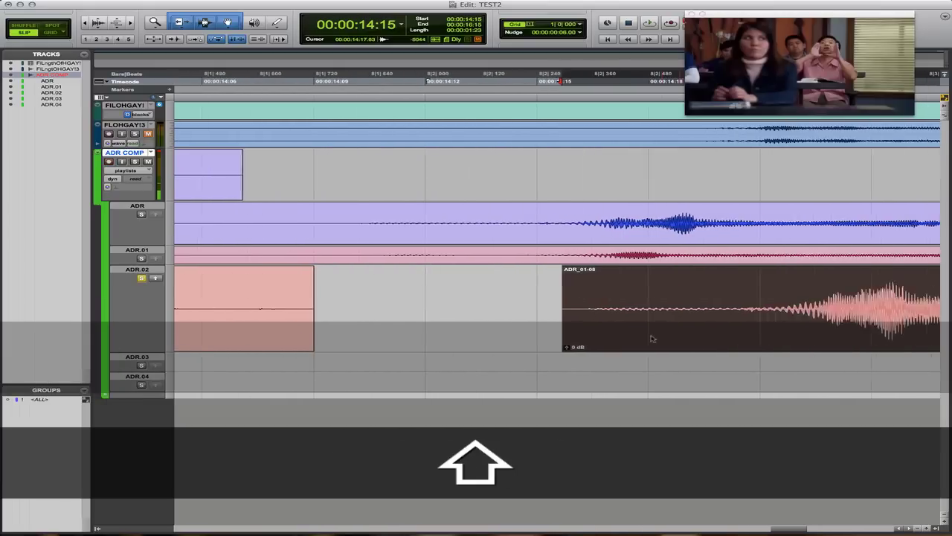
left_click_drag(714, 323, 668, 328)
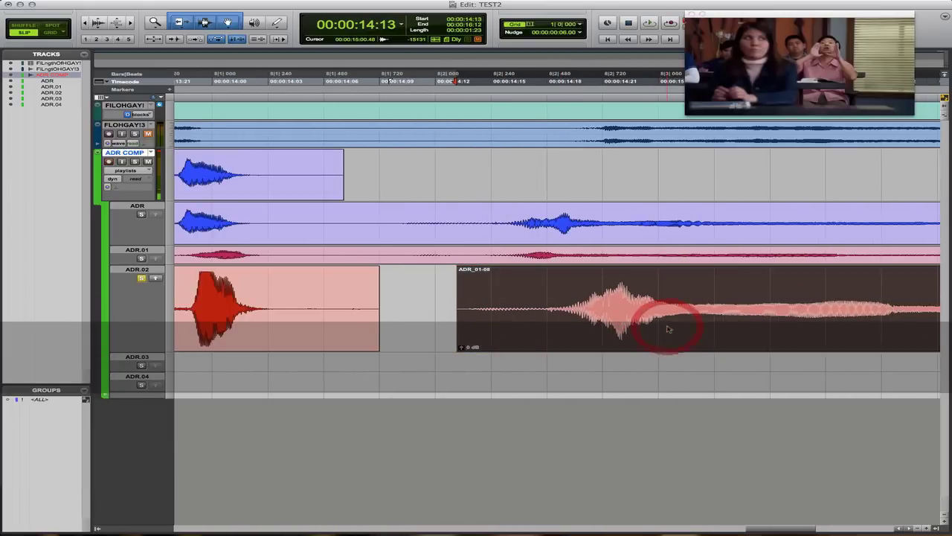
Copy the ADR.02 lane's second phrase, from 00:00:14:13 to 00:00:16:12, to the main ADR COMP playlist.
key("r")
key("r")
key("r")
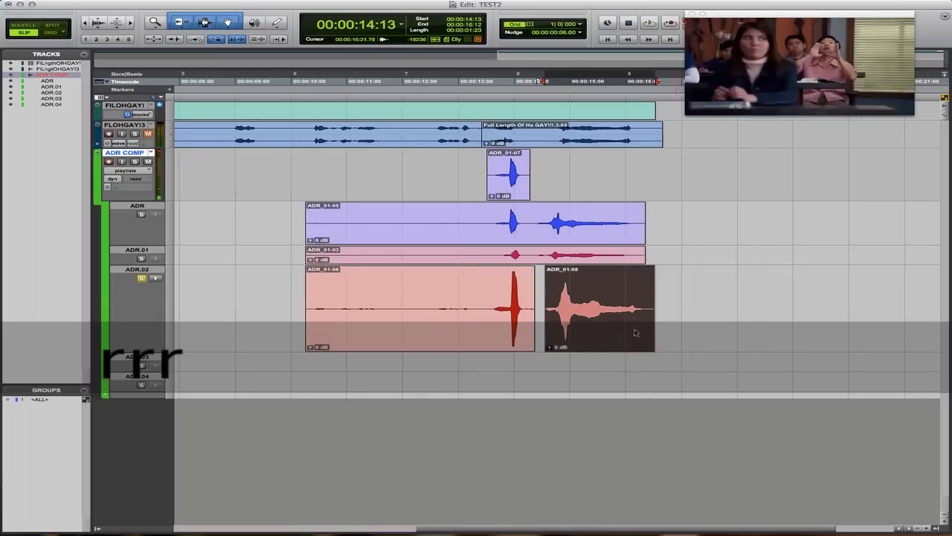
left_click(157, 278)
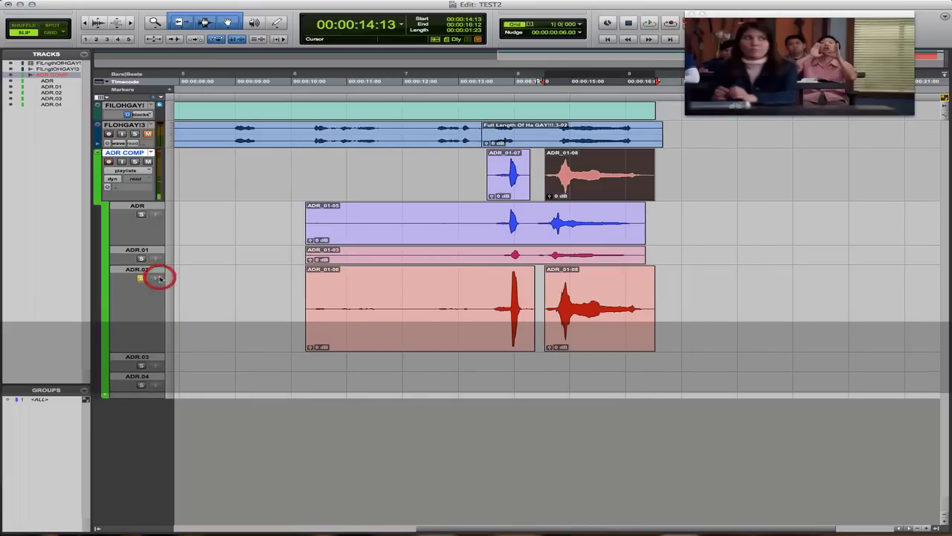
Switch the ADR COMP track from playlists view to waveform view and save the session.
left_click(145, 171)
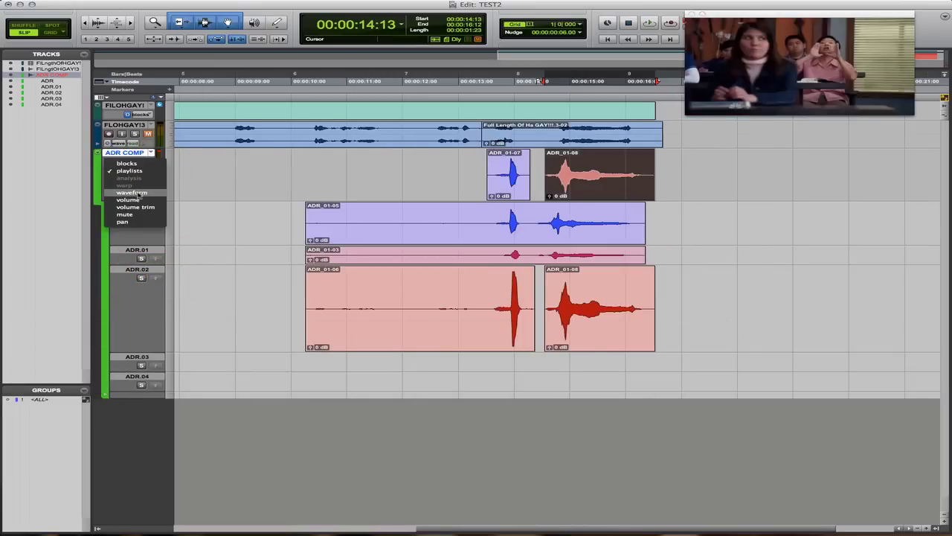
left_click(136, 199)
key("super+s")
Increase the heights of the ADR COMP and FLOHGAY!3 tracks to enlarge their waveforms.
left_click(470, 166)
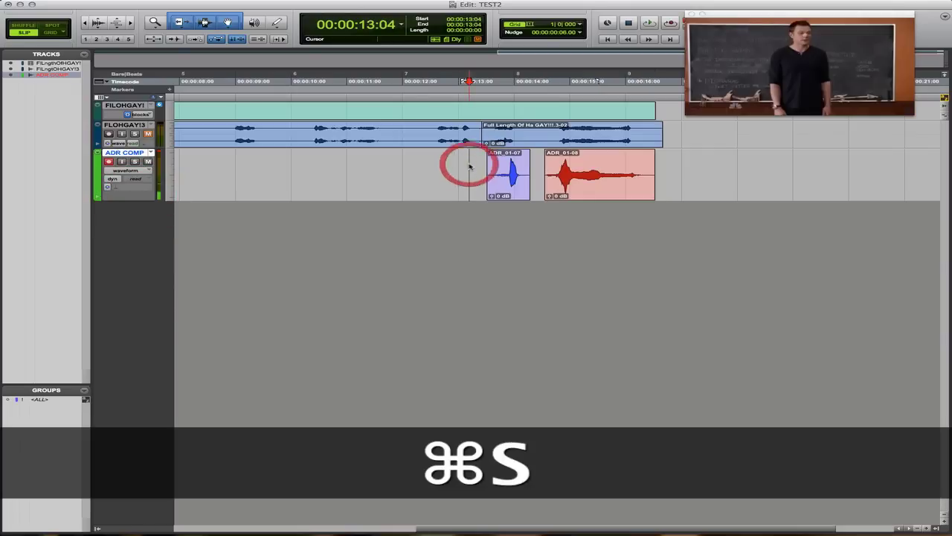
key("ctrl+Up")
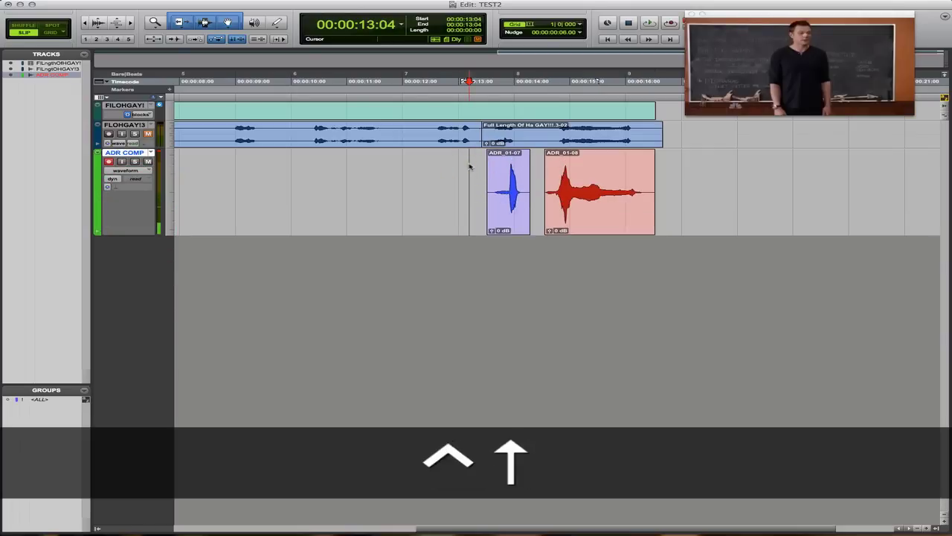
left_click(523, 128)
key("ctrl+Up")
key("ctrl+Up")
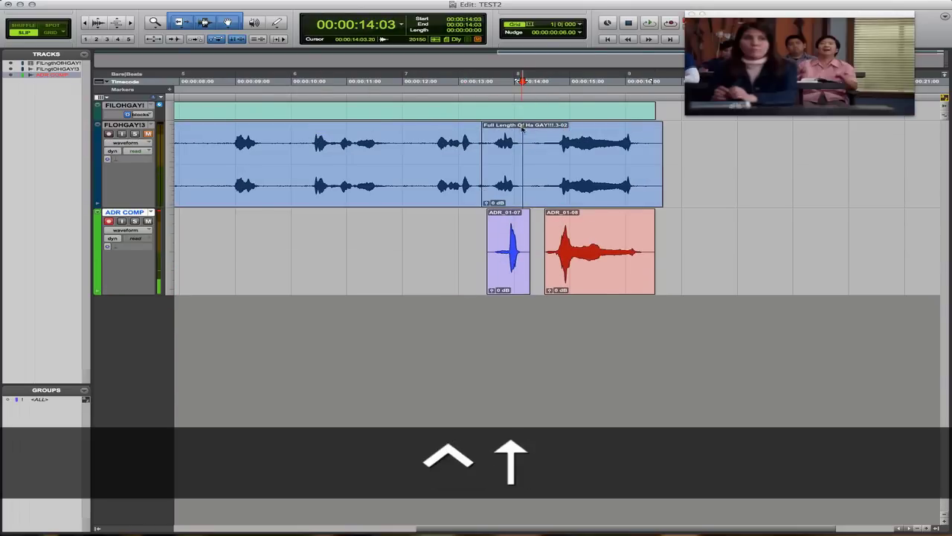
Move the first ADR COMP phrase to start at 00:00:13:10, aligned with the original dialogue, and save the session.
key("t")
key("t")
key("t")
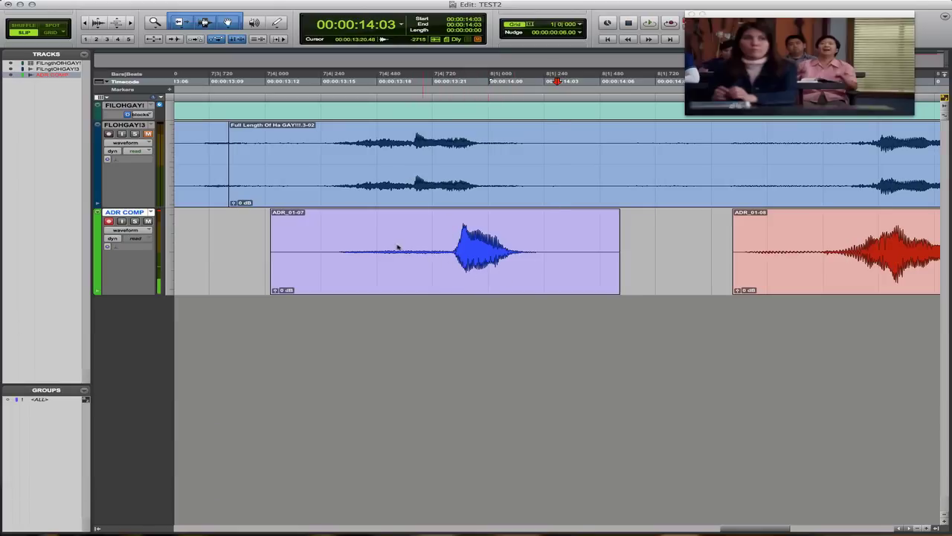
left_click_drag(478, 283, 437, 282)
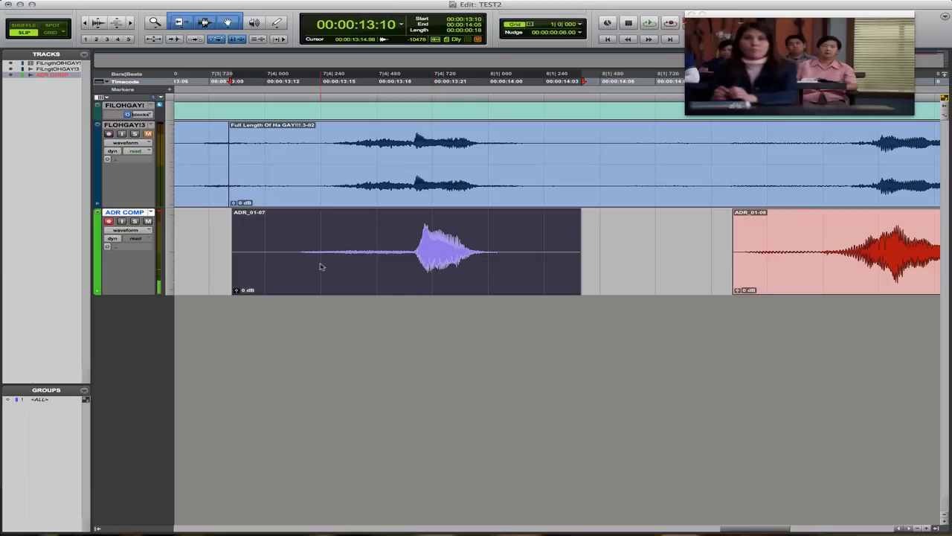
key("minus")
key("plus")
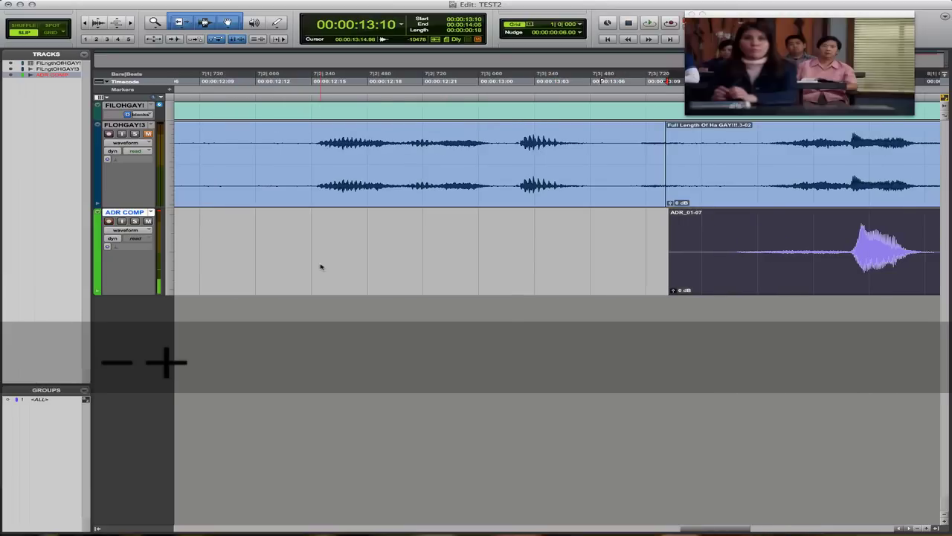
key("r")
key("r")
key("super+s")
Set the nudge value to 1/4 frame.
scroll(580, 164, "right", 5)
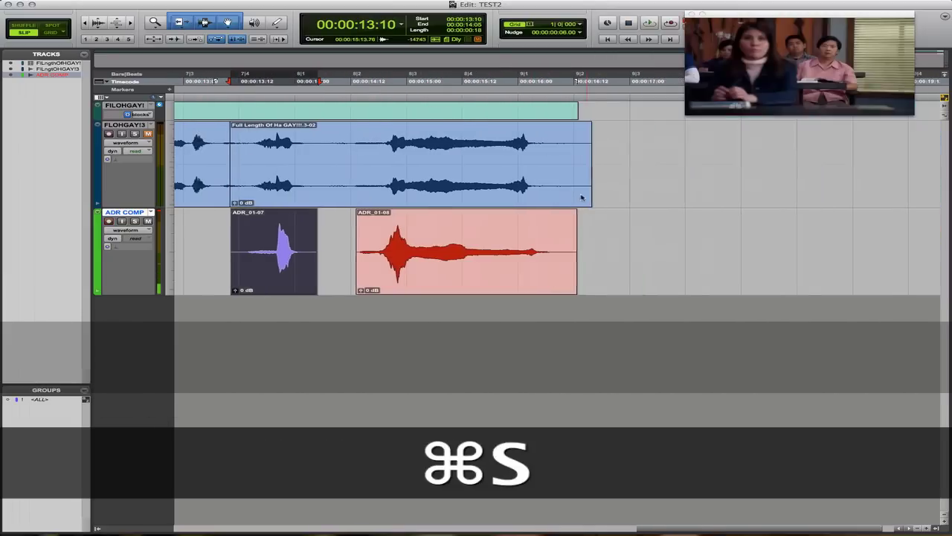
scroll(521, 105, "left", 2)
key("shift")
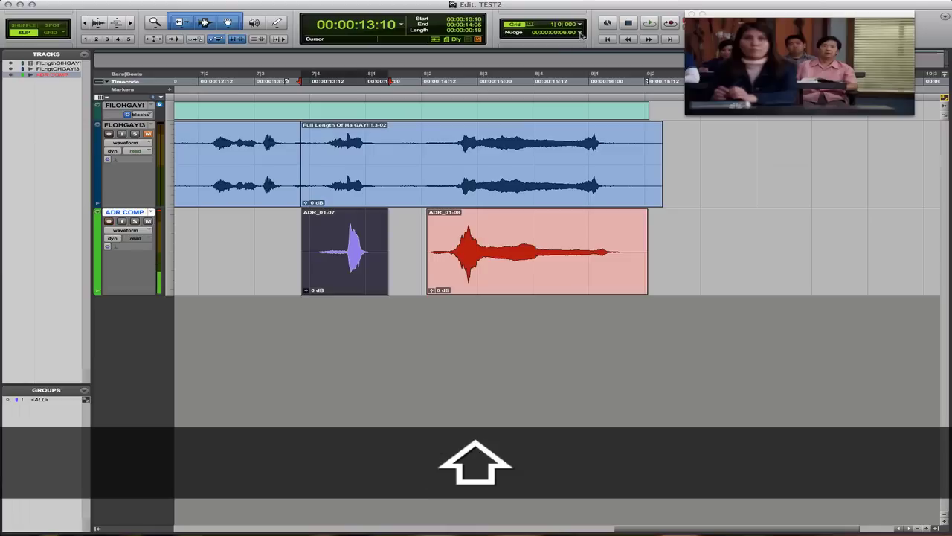
left_click(581, 34)
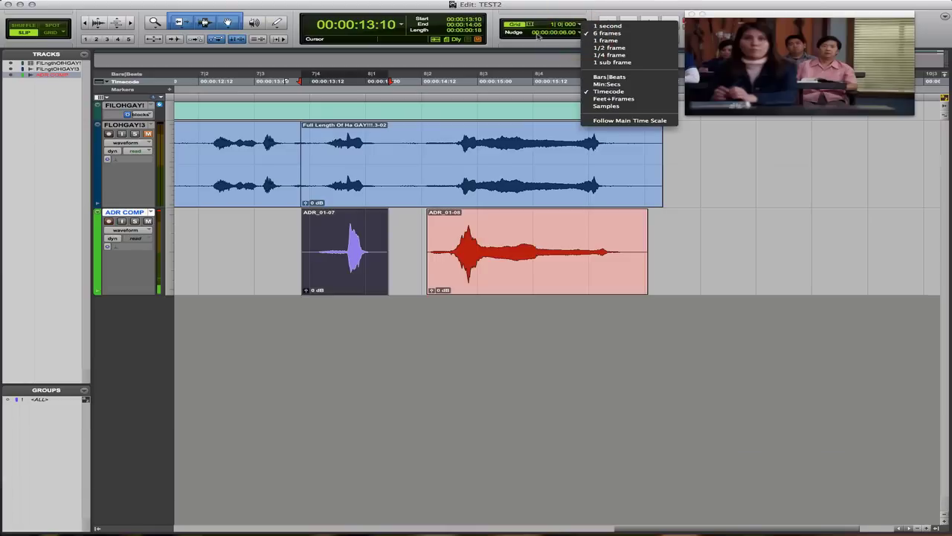
left_click(581, 35)
left_click(582, 33)
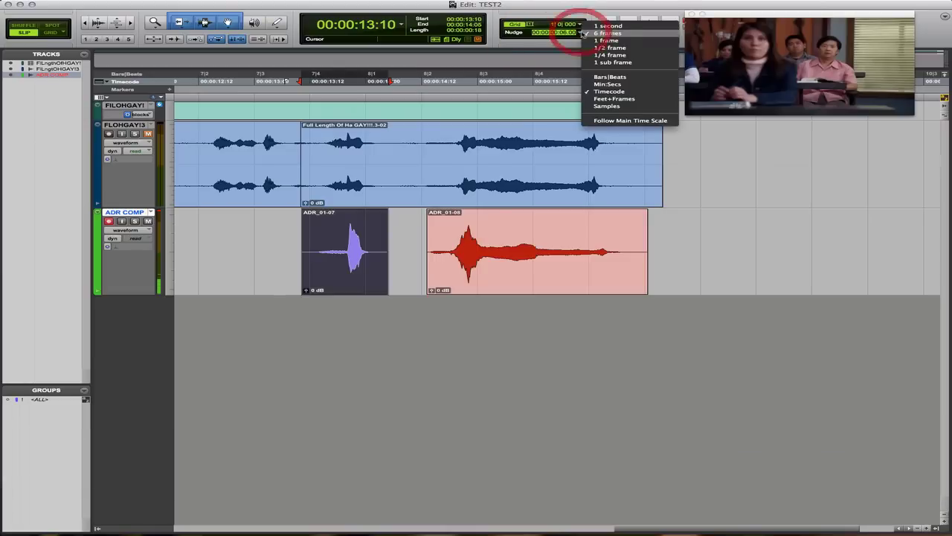
left_click(625, 55)
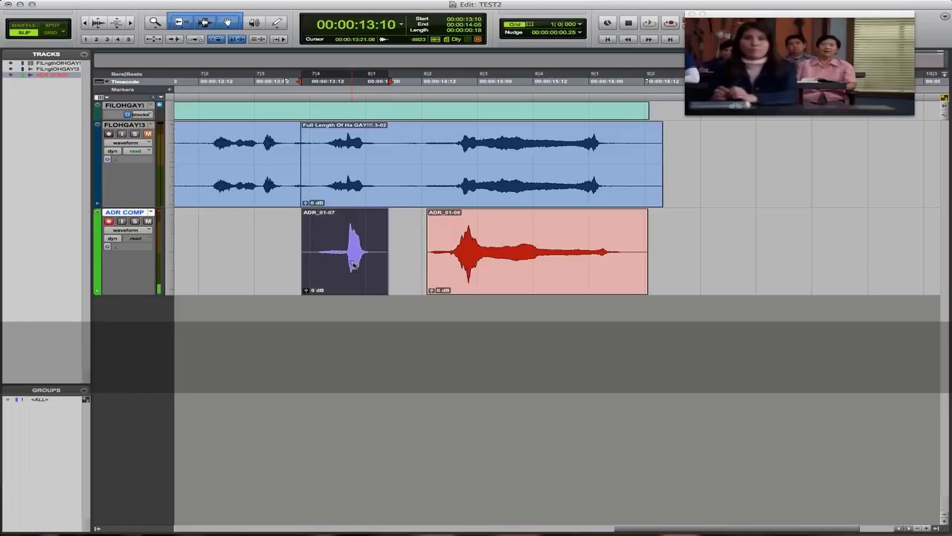
Nudge the first ADR COMP phrase 1/4 frame earlier to fine-tune its alignment with the original dialogue.
key("t")
key("t")
key("t")
key("minus")
key("r")
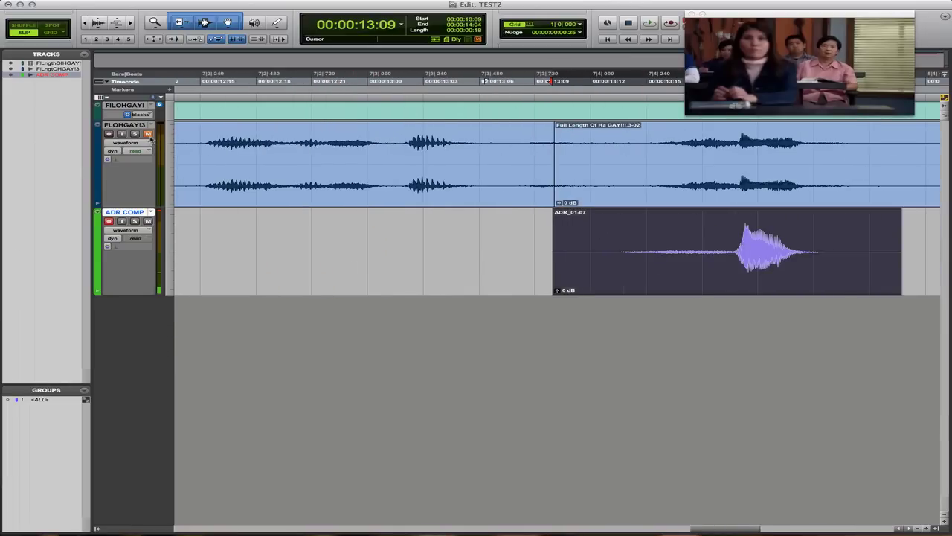
Unmute the FLOHGAY!3 track, solo it together with ADR COMP, and play the first phrase from 00:00:13:10.
left_click(147, 134)
left_click(135, 134, "shift")
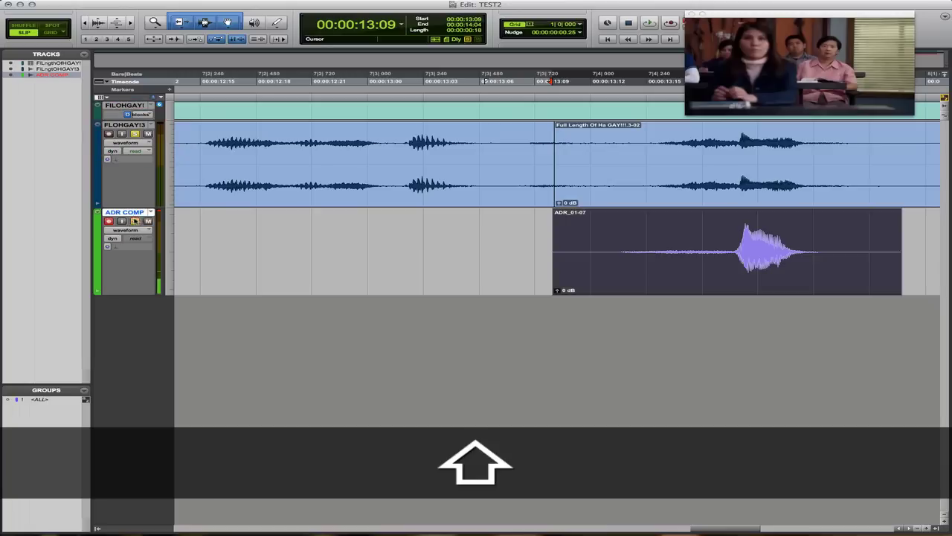
left_click(744, 176)
key("space")
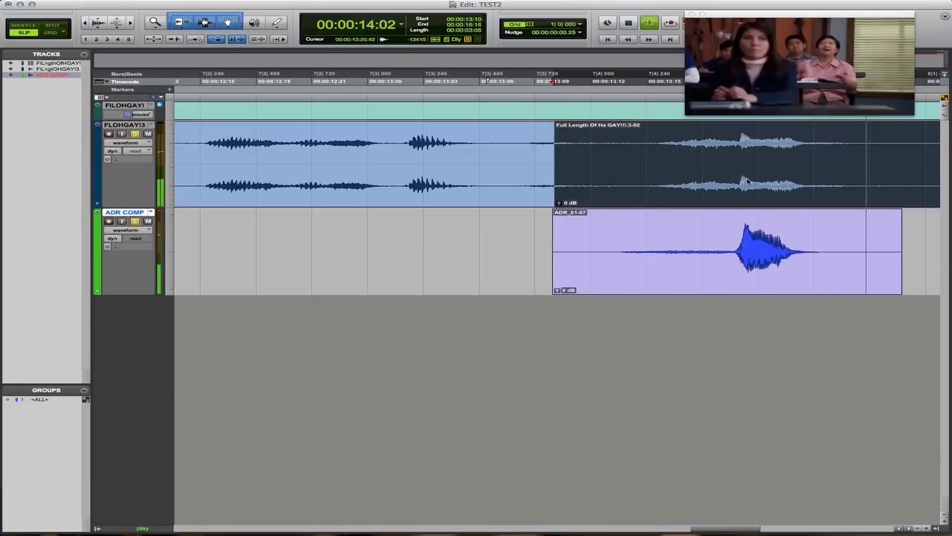
key("space")
Select the second ADR COMP phrase and play it against the original dialogue from 00:00:14:13.
key("r")
scroll(782, 267, "right", 3)
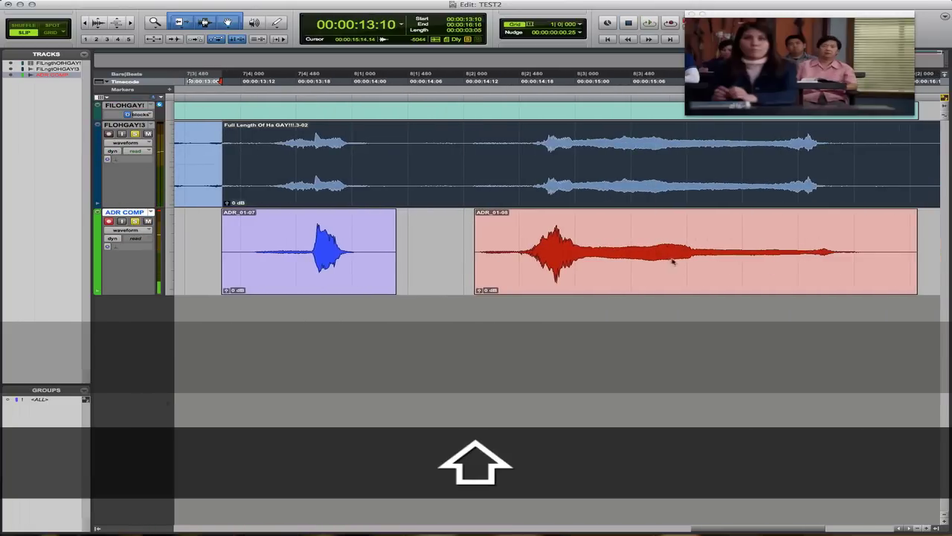
left_click(655, 255)
key("t")
key("t")
key("r")
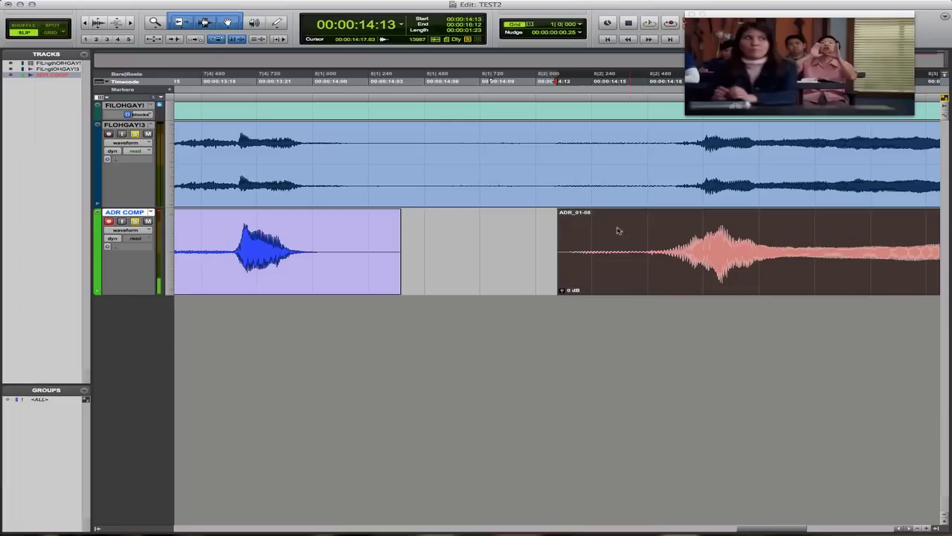
key("space")
key("r")
key("r")
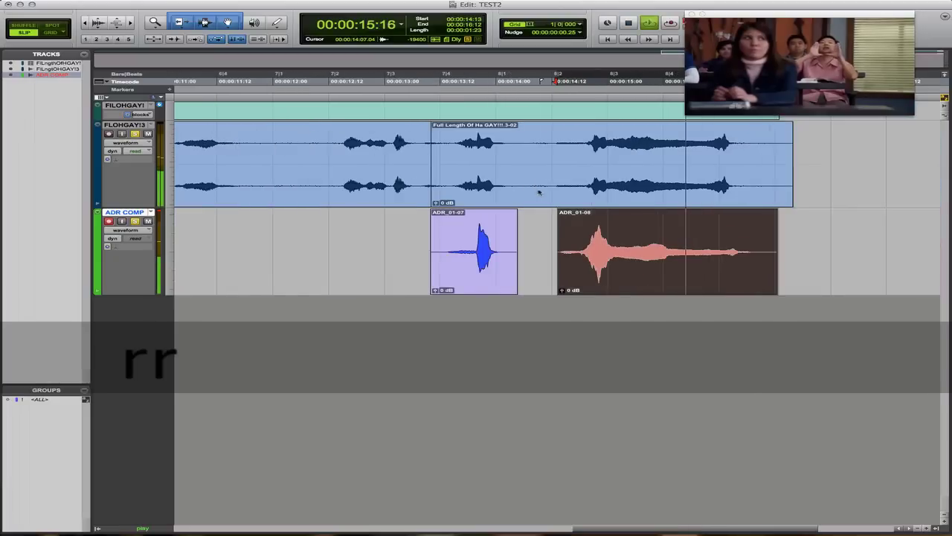
key("space")
Compare the end of the second ADR COMP phrase with the original, marking positions 00:00:16:00 and 00:00:16:03.
left_click(722, 231)
key("t")
key("t")
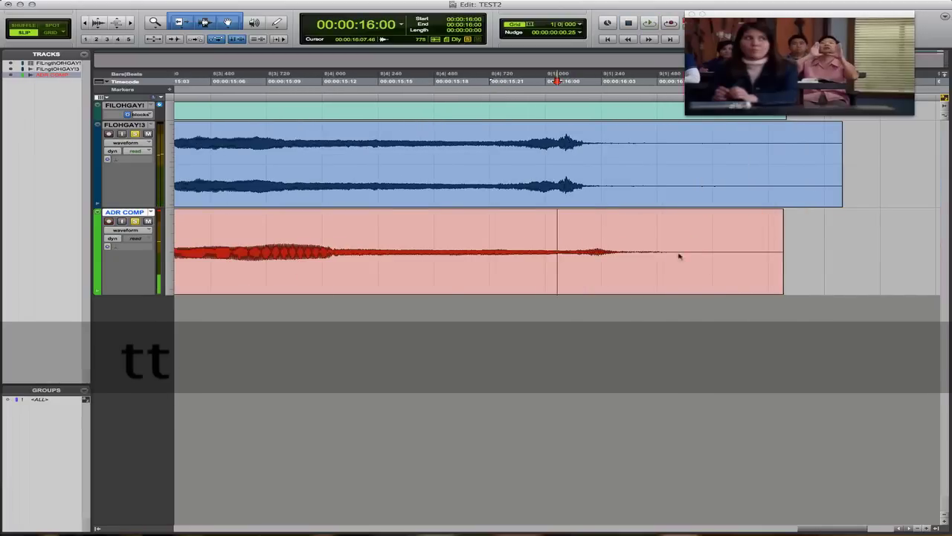
key("r")
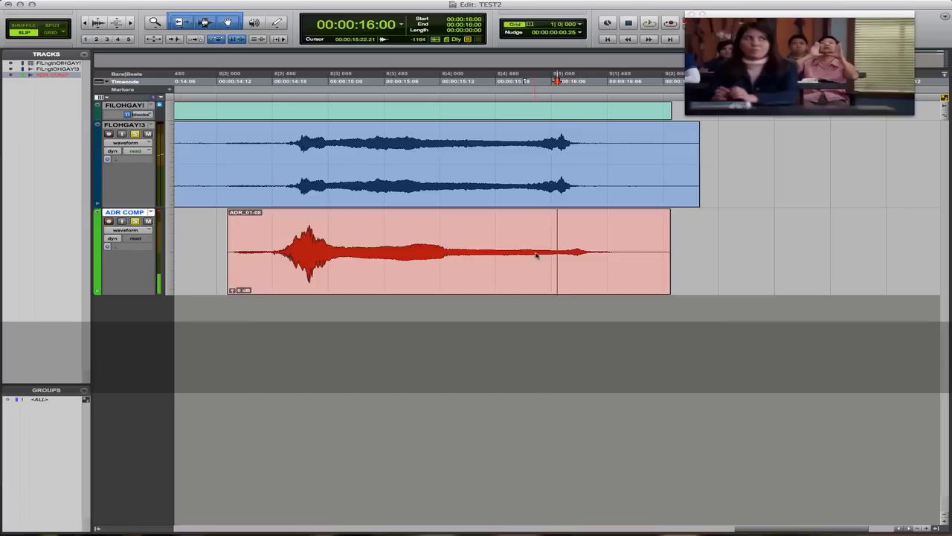
left_click(582, 242)
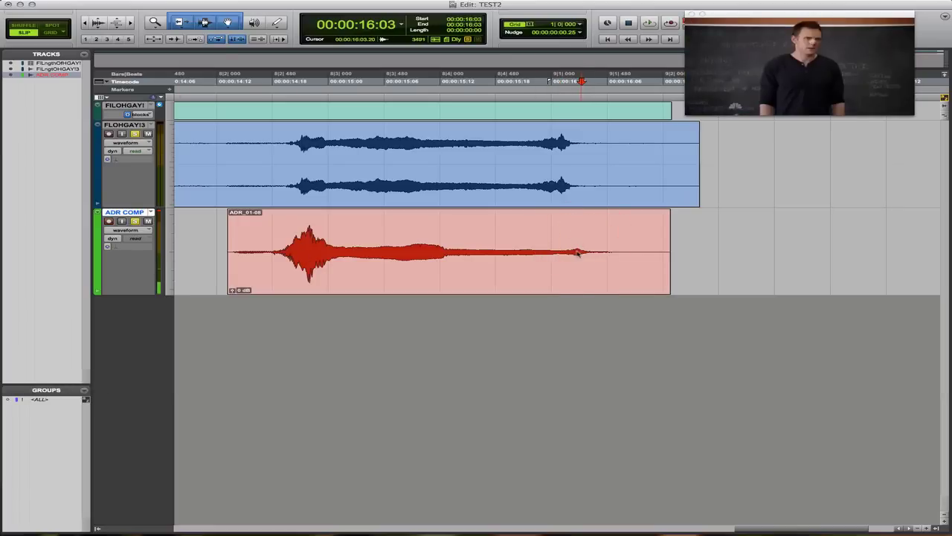
Enable Polyphonic Elastic Audio on the ADR COMP track.
left_click(108, 246)
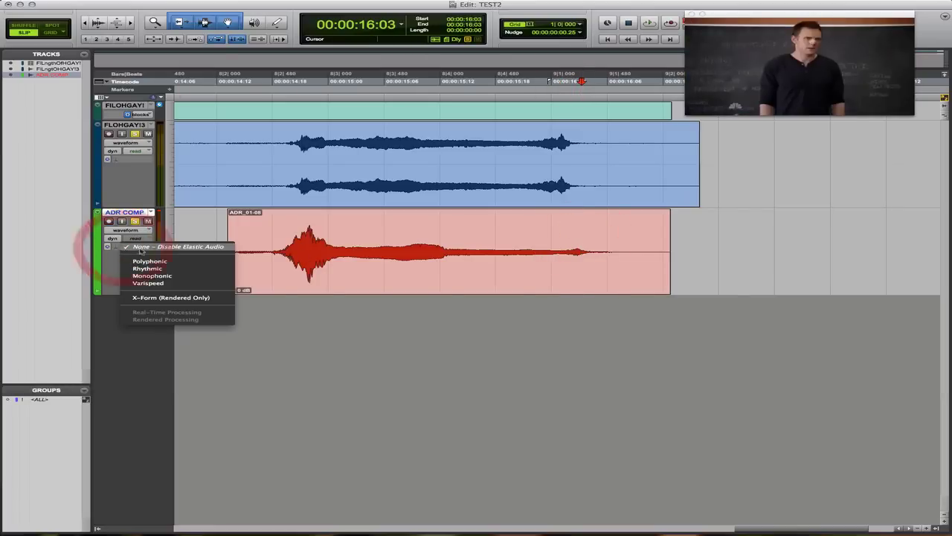
left_click(100, 264)
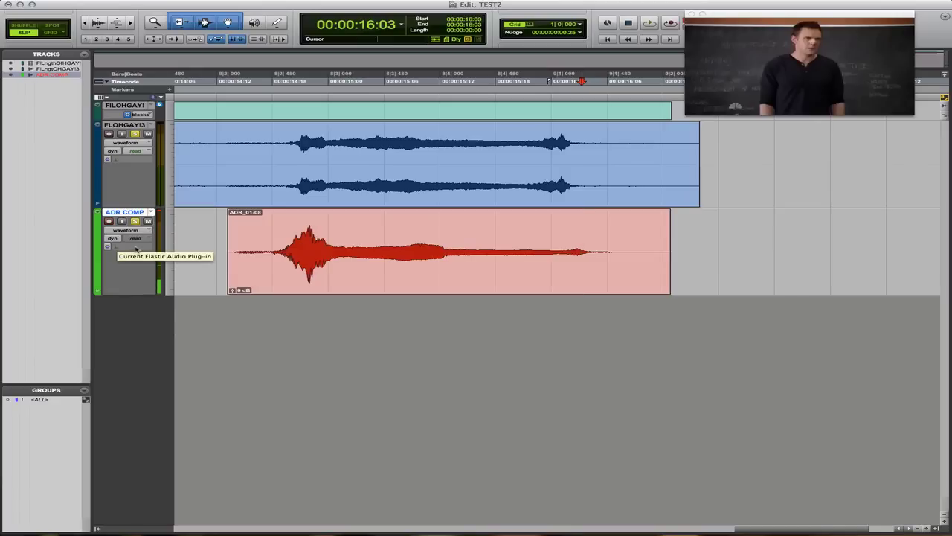
left_click(135, 247)
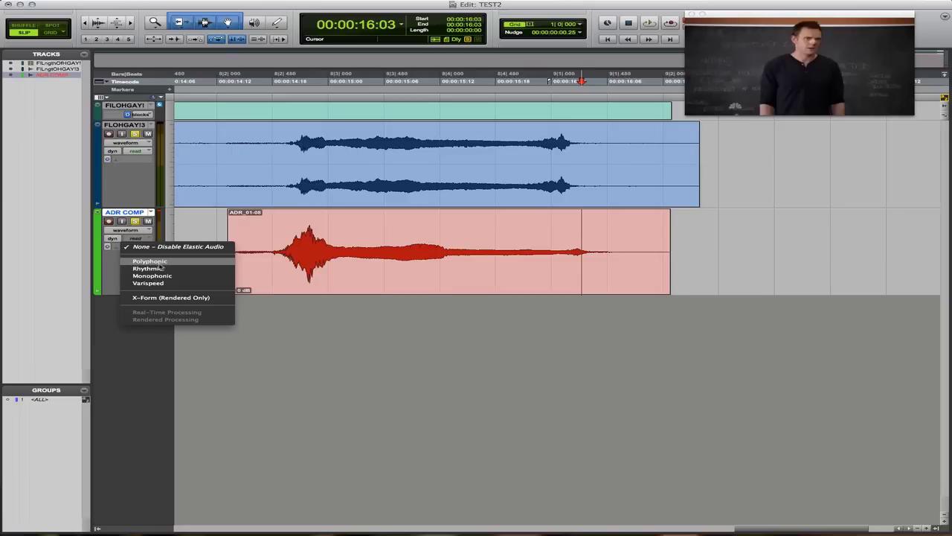
left_click(159, 262)
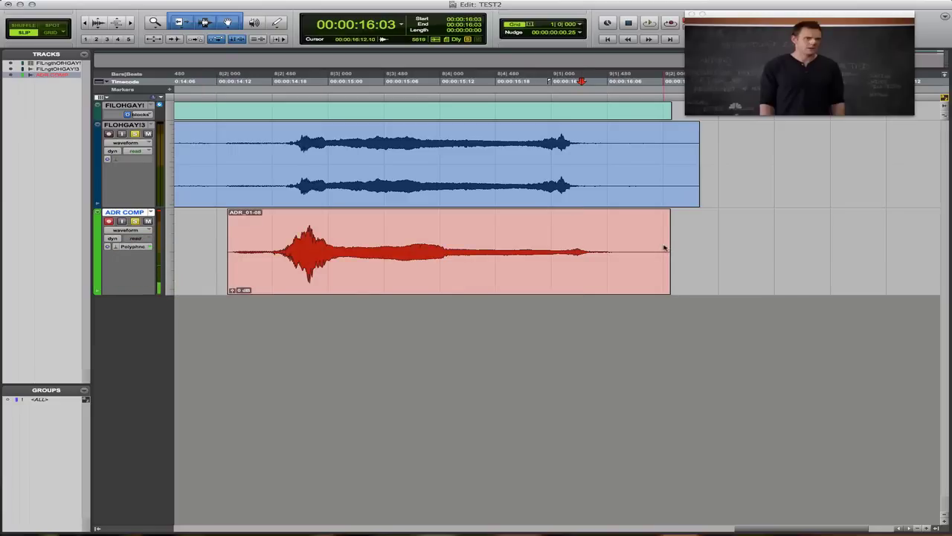
Time-compress the second ADR COMP phrase with the TCE Trim tool, pulling its end in to 00:00:16:11.
key("super")
key("super+2")
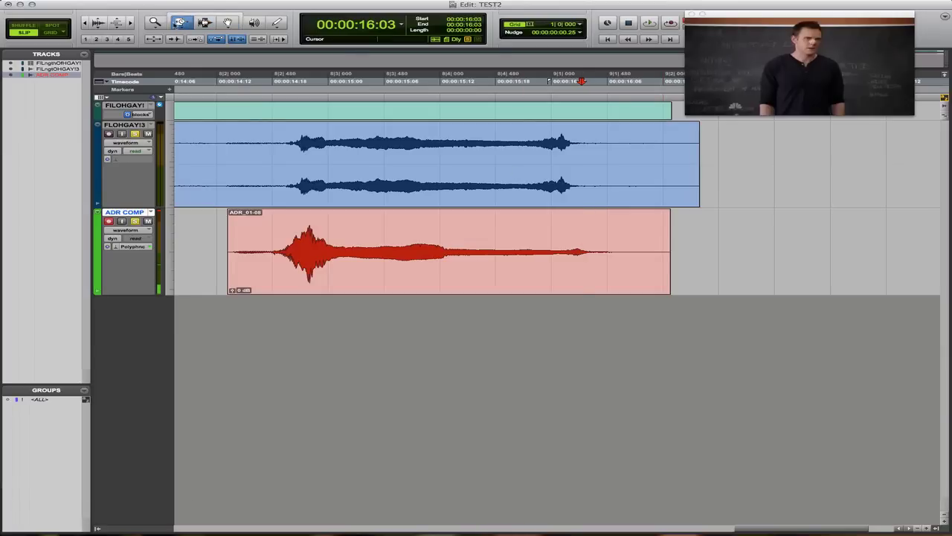
key("super+2")
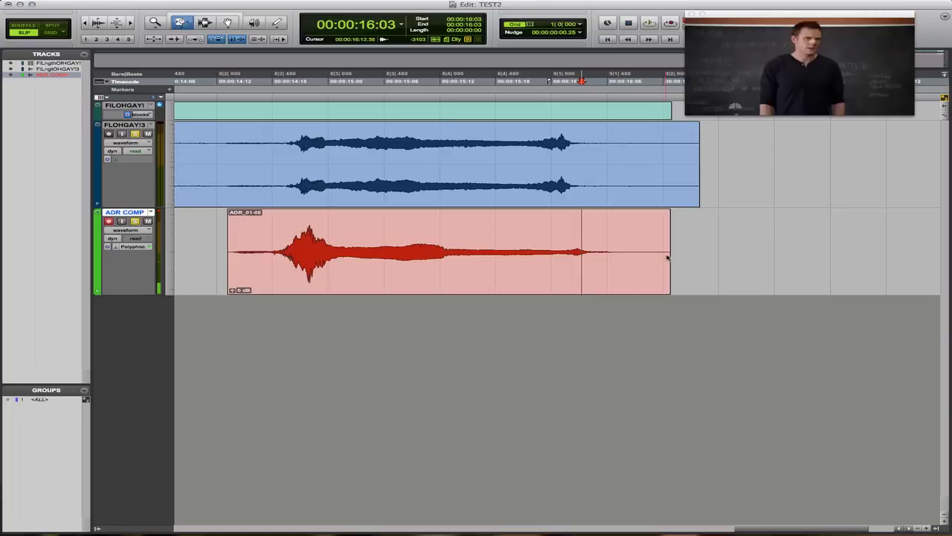
left_click_drag(668, 258, 655, 259)
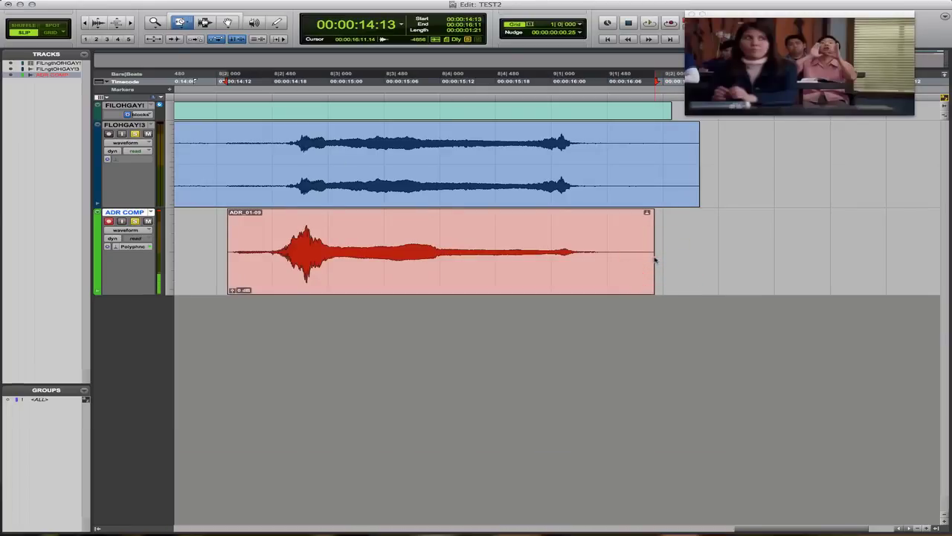
Play the time-compressed second ADR COMP phrase against the original dialogue from 00:00:14:13.
key("space")
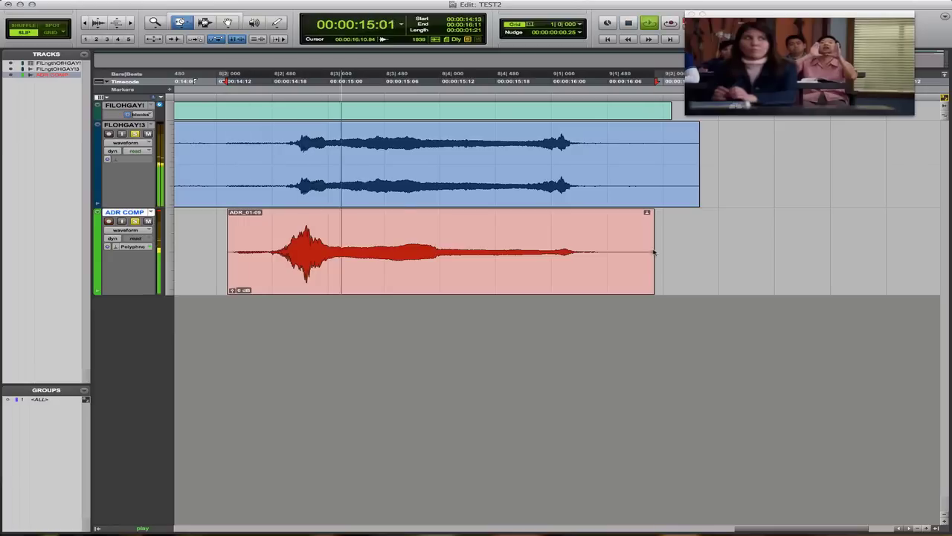
key("space")
key("r")
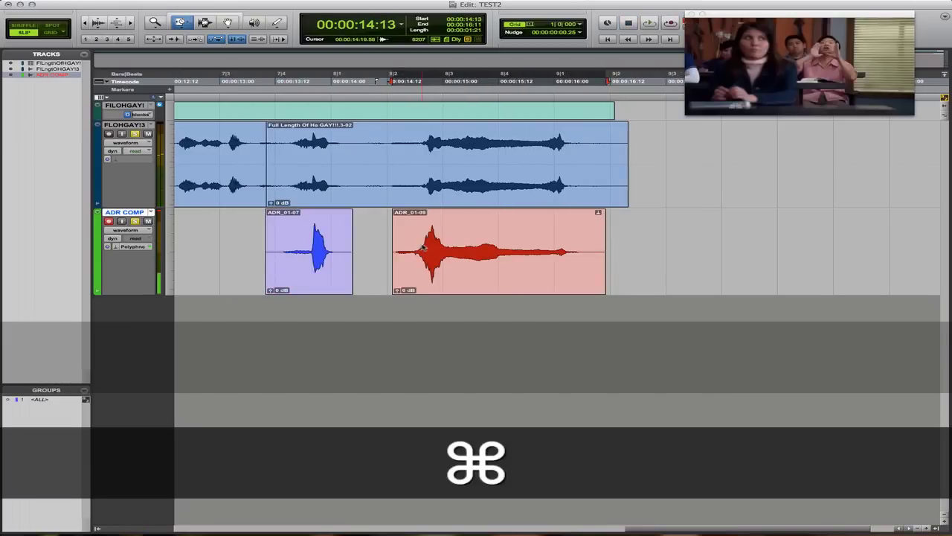
Restore the standard Trim tool, reactivate the Smart Tool, and save the session.
key("super+2")
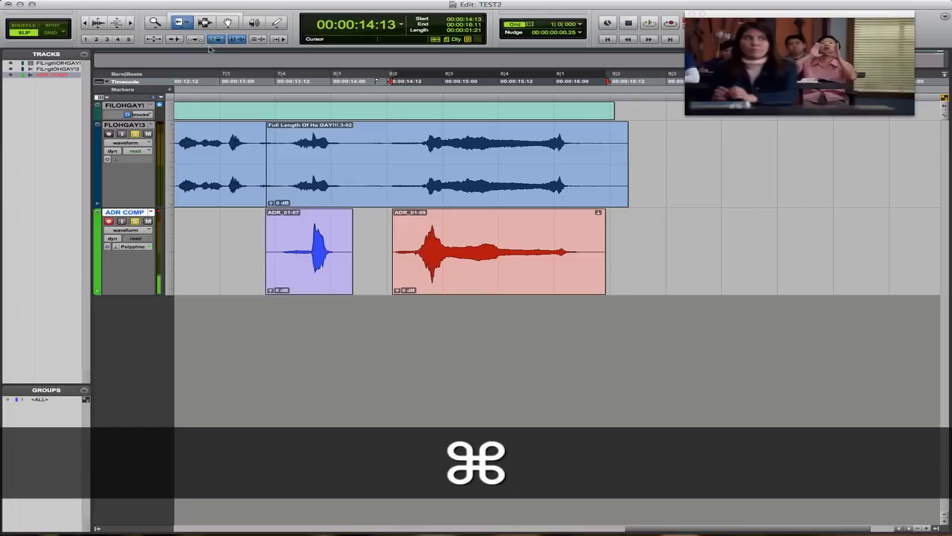
key("super+7")
left_click(374, 236)
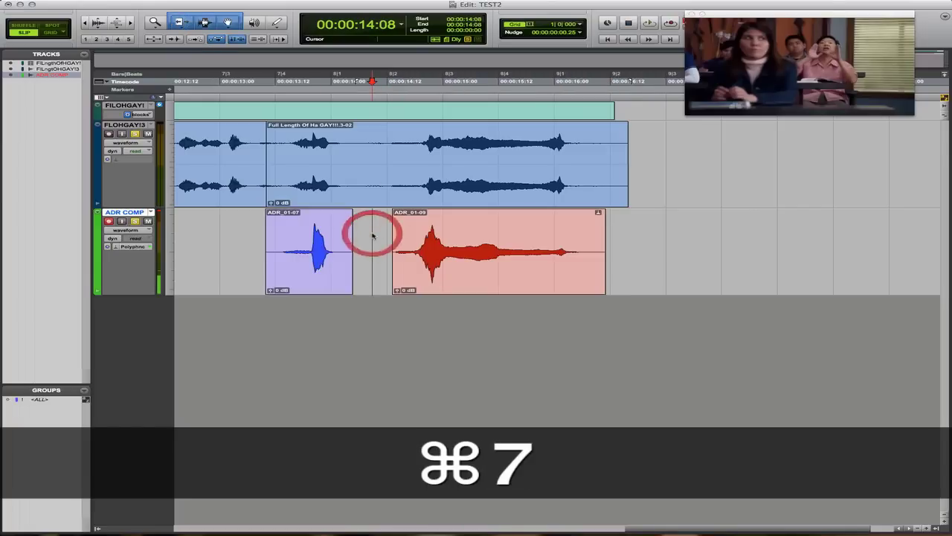
key("super+s")
Play both ADR COMP phrases together with the original dialogue from 00:00:12:19.
left_click(247, 233)
key("r")
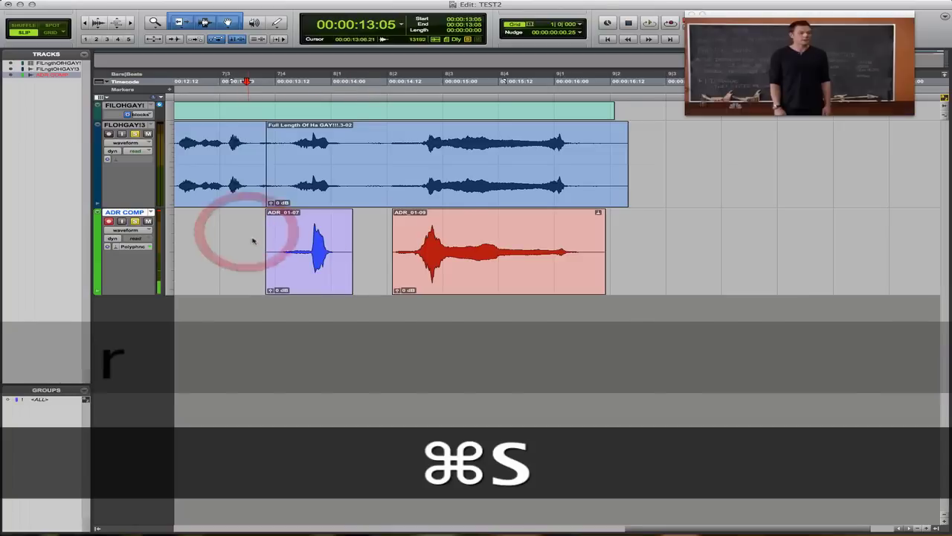
left_click(378, 235)
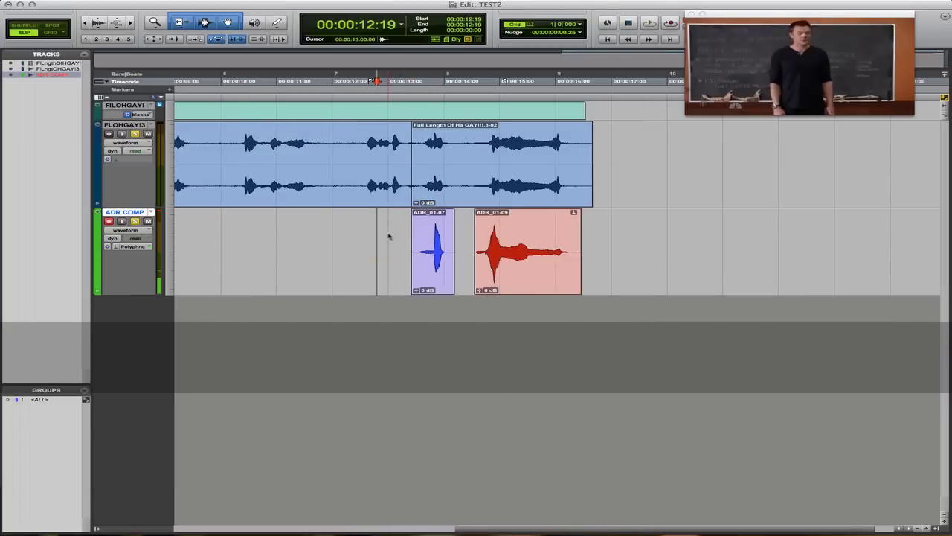
key("space")
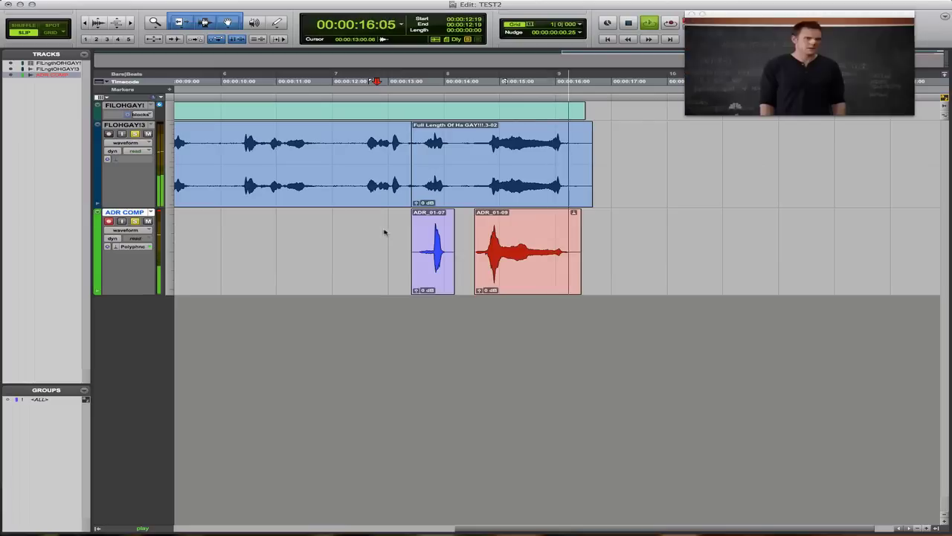
key("space")
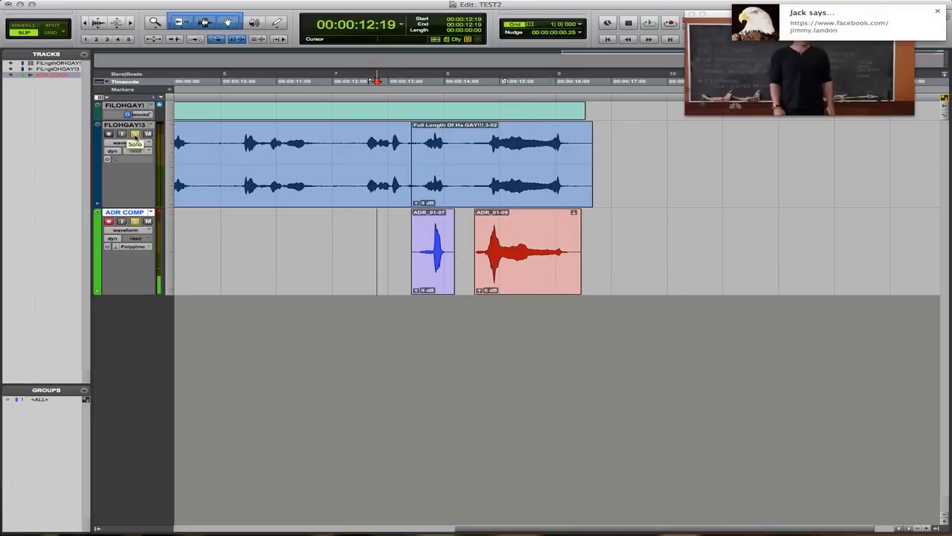
Unsolo FLOHGAY!3 and ADR COMP, and mute the original clip Full Length Of Ha GAY!!!.3-02 beneath the ADR phrases.
left_click(135, 134)
left_click(135, 222)
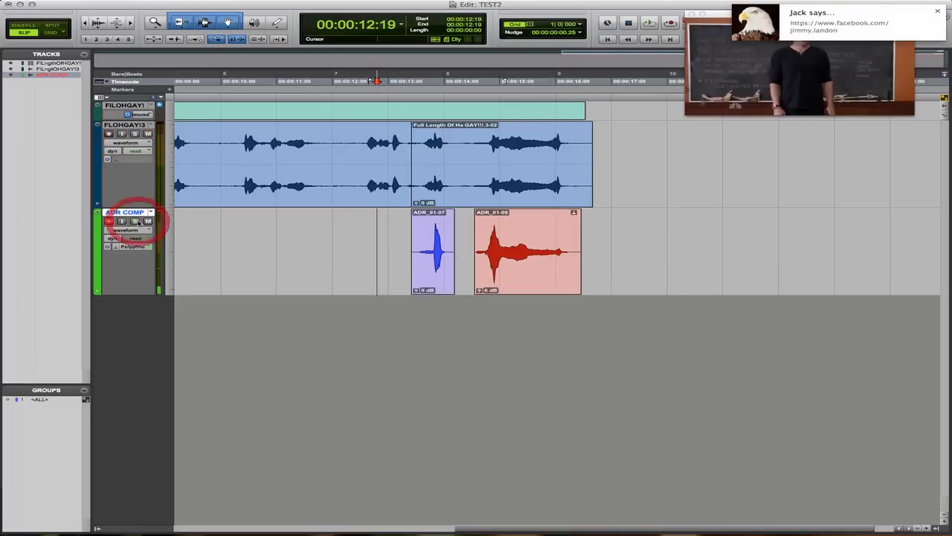
left_click(500, 177)
key("super")
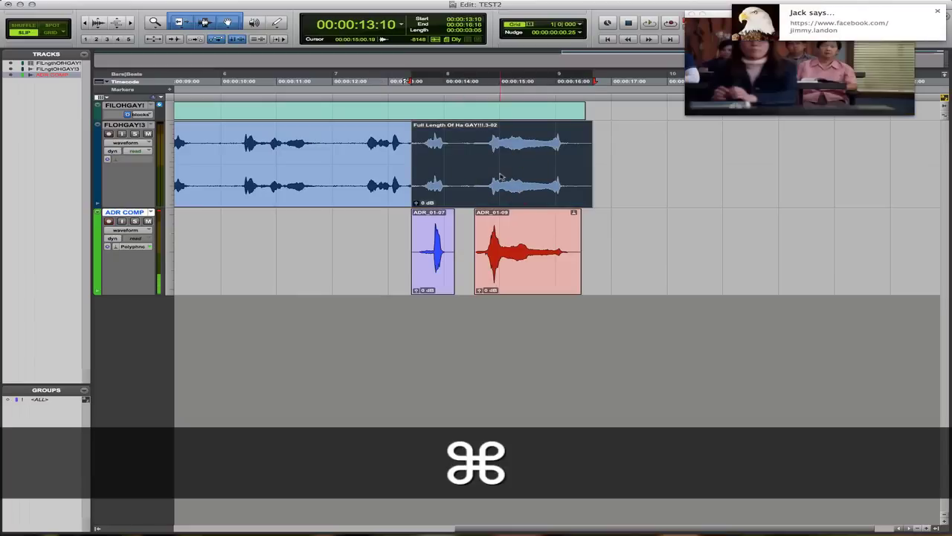
key("super+m")
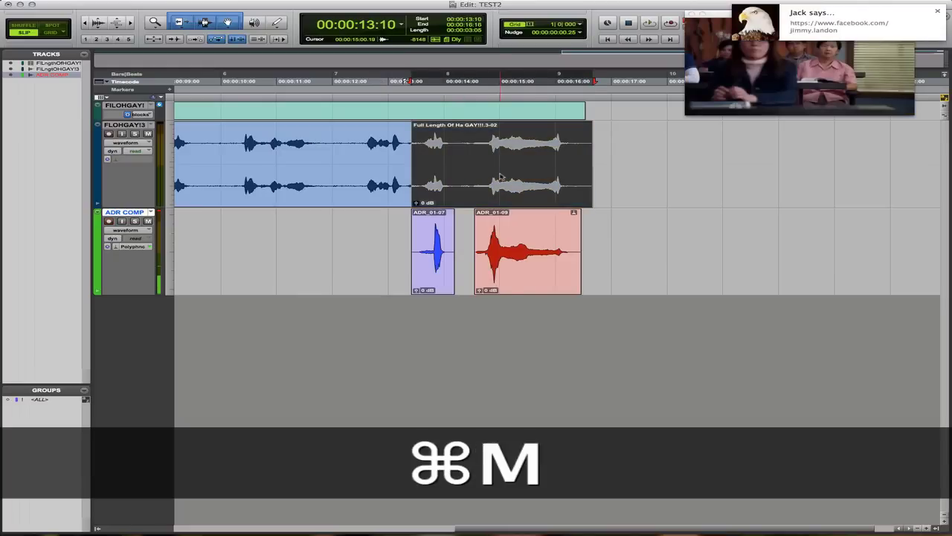
Play the whole scene from 00:00:00:00 with the ADR phrases in place, dismissing the chat notification.
left_click(247, 235, "super")
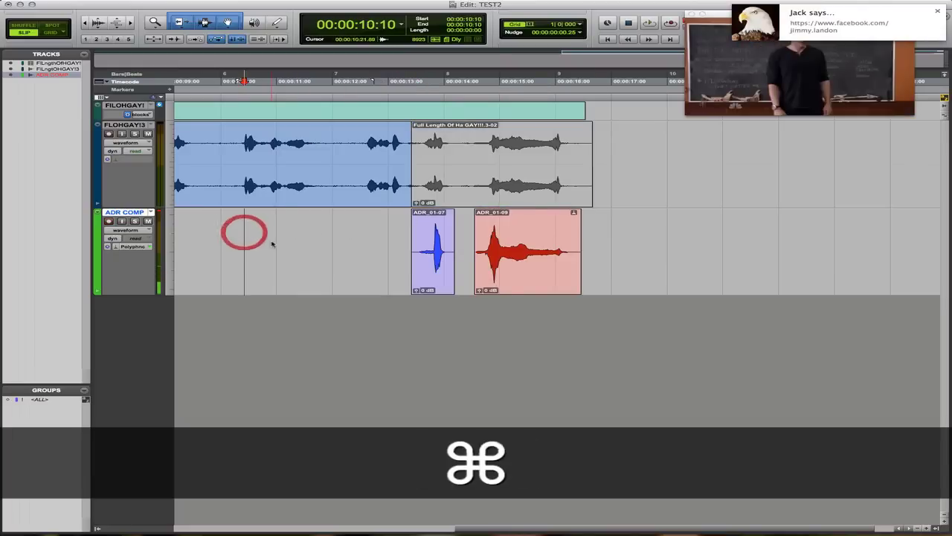
left_click(231, 239)
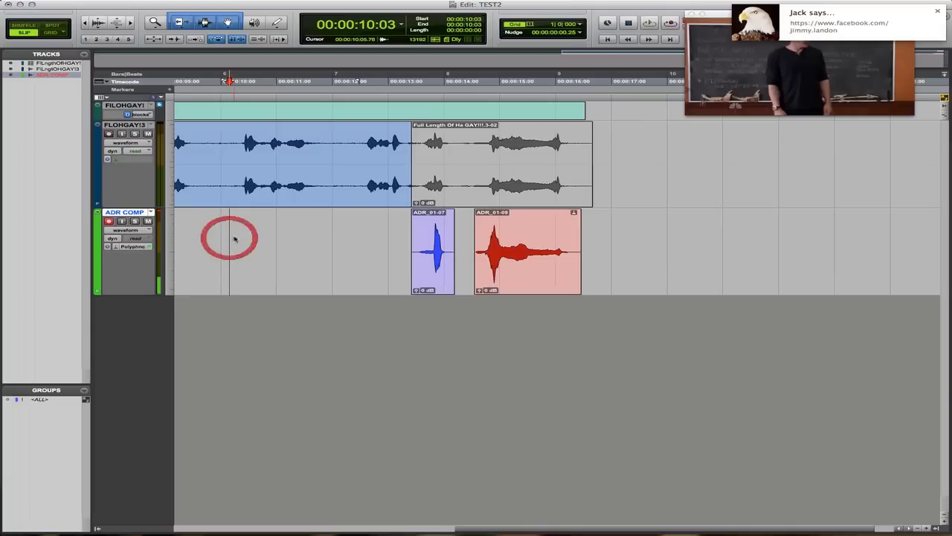
key("r")
key("Return")
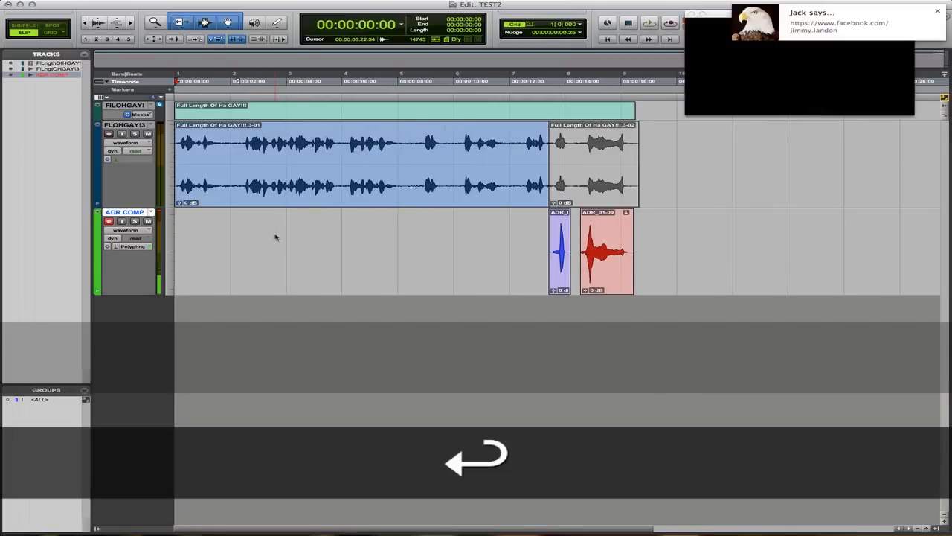
key("space")
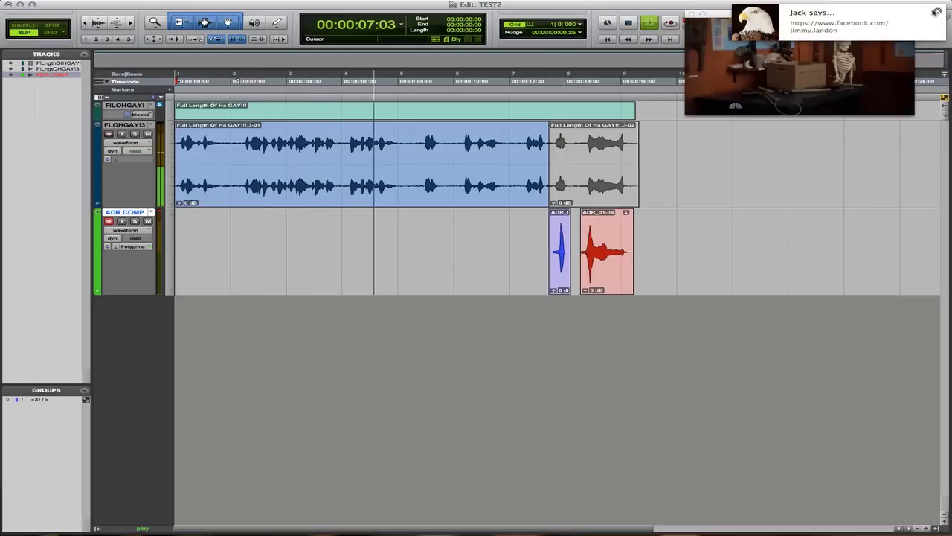
left_click(938, 11)
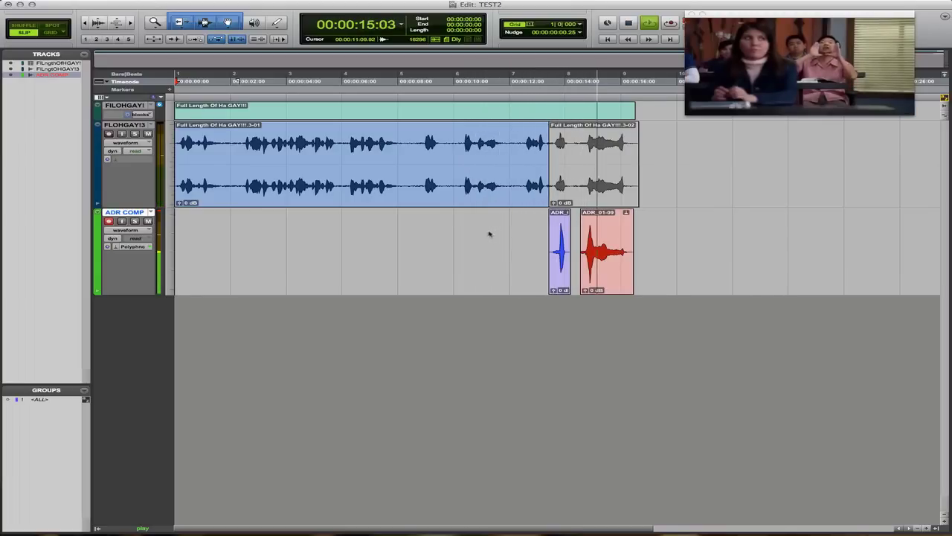
key("space")
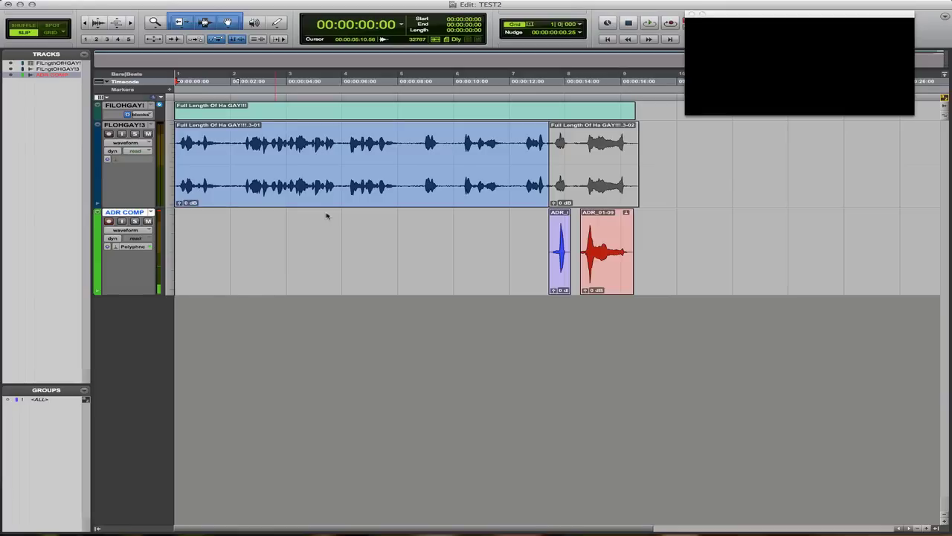
key("super")
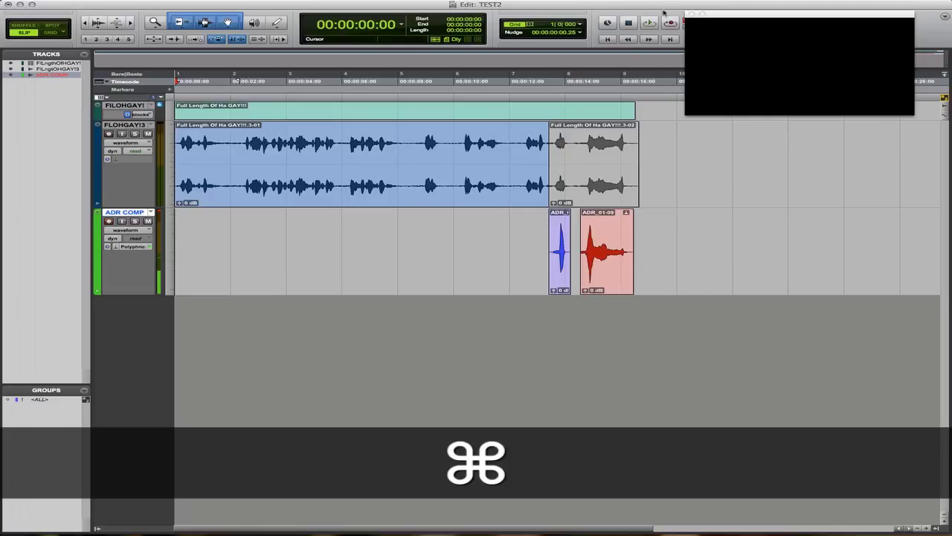